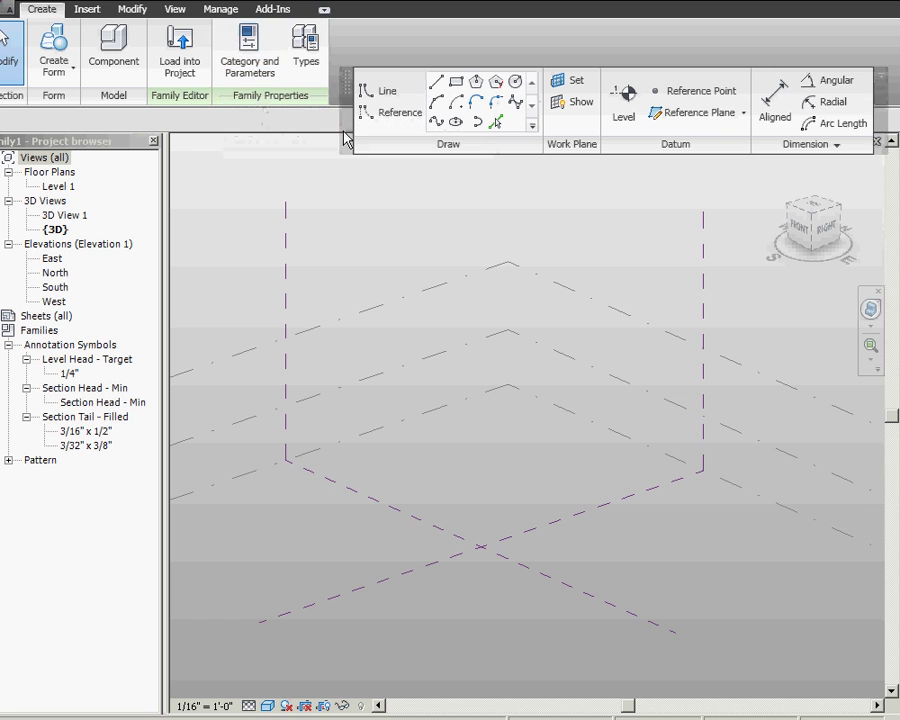
- Move the floating Draw panel aside and start the Reference Point tool
mouse_move(344, 133)
left_mouse_down()
mouse_move(326, 132)
mouse_move(334, 125)
left_mouse_up()
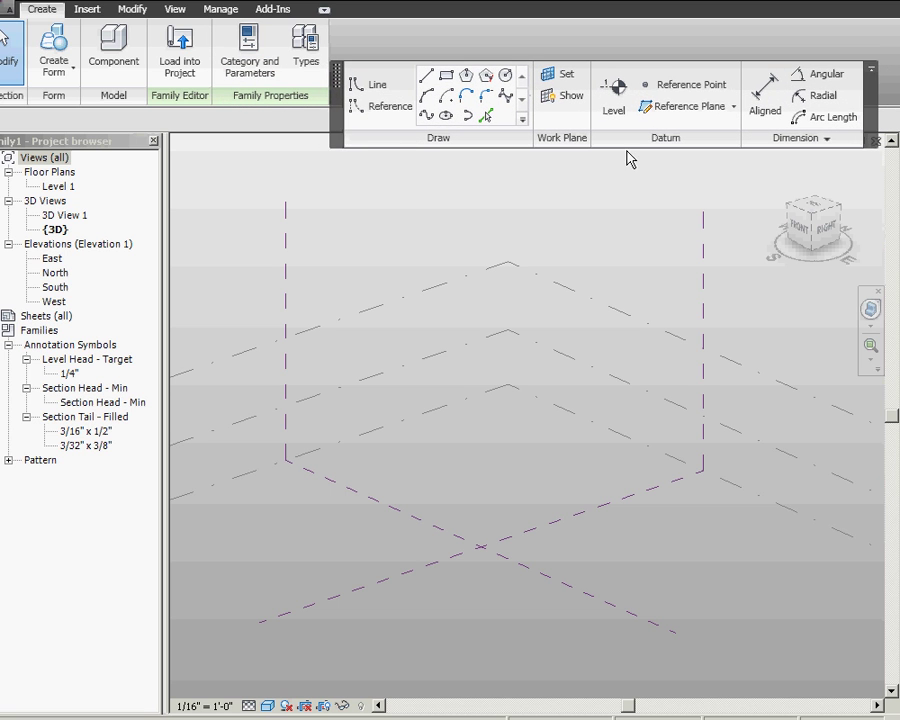
left_click(688, 85)
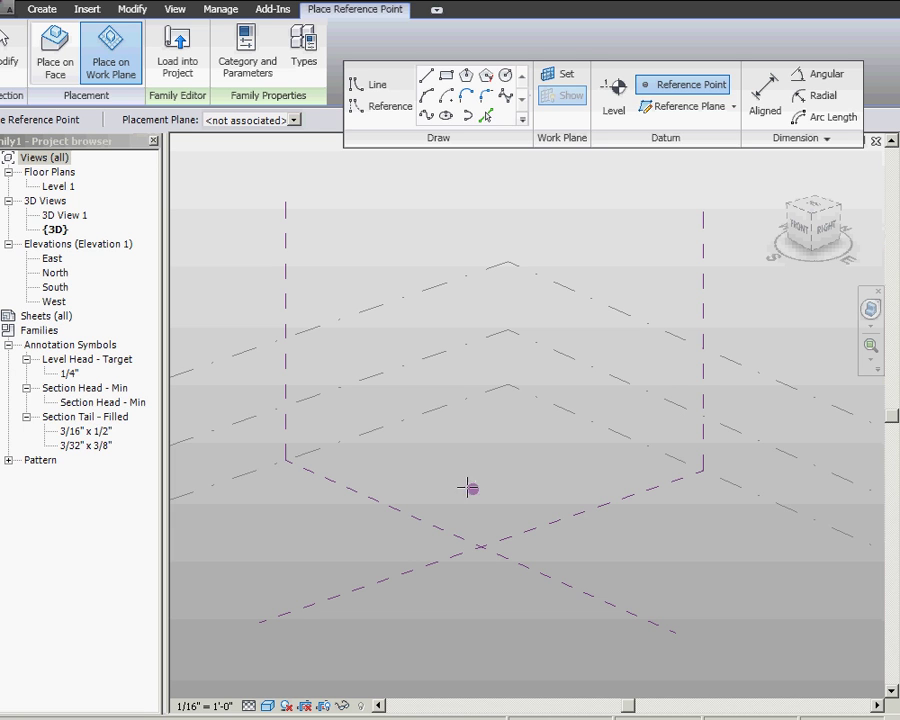
- Place reference points hosted on Level 1, Level 3 and Level 2 using the Placement Plane list
left_click(293, 120)
left_click(282, 147)
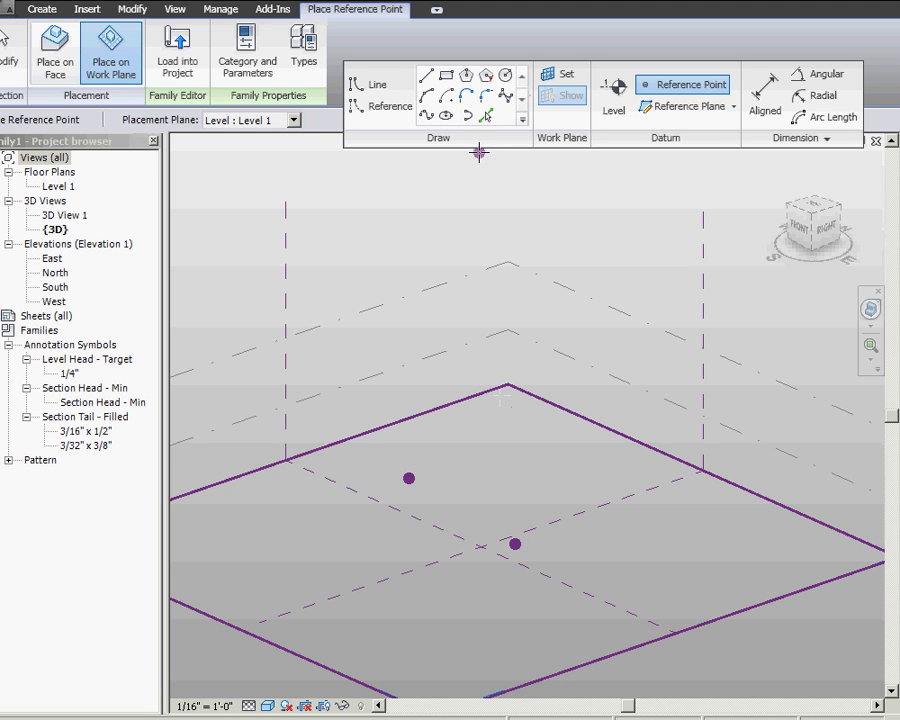
left_click(293, 120)
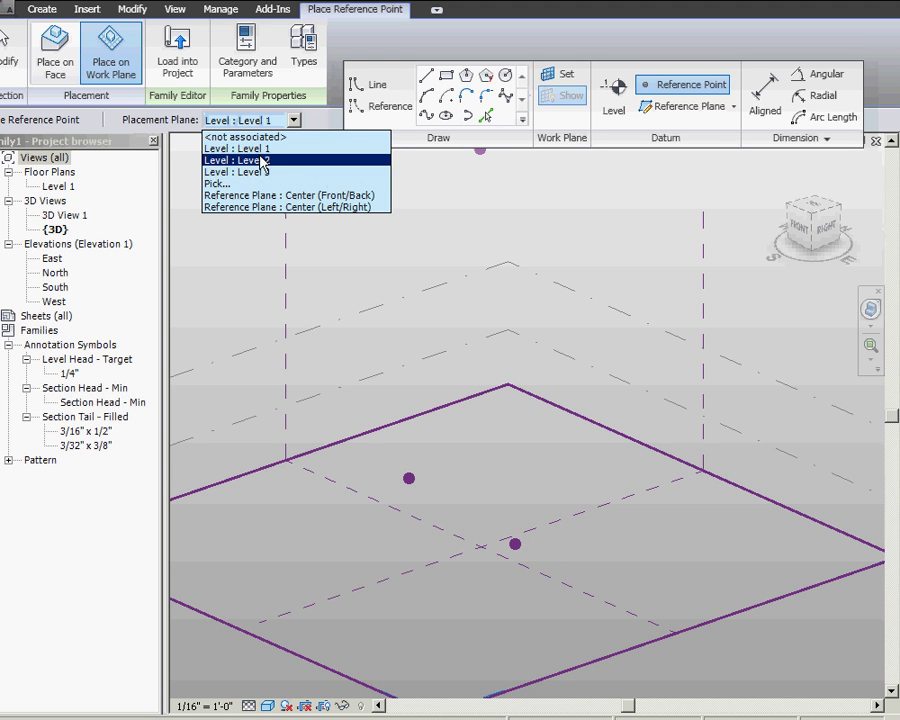
left_click(263, 172)
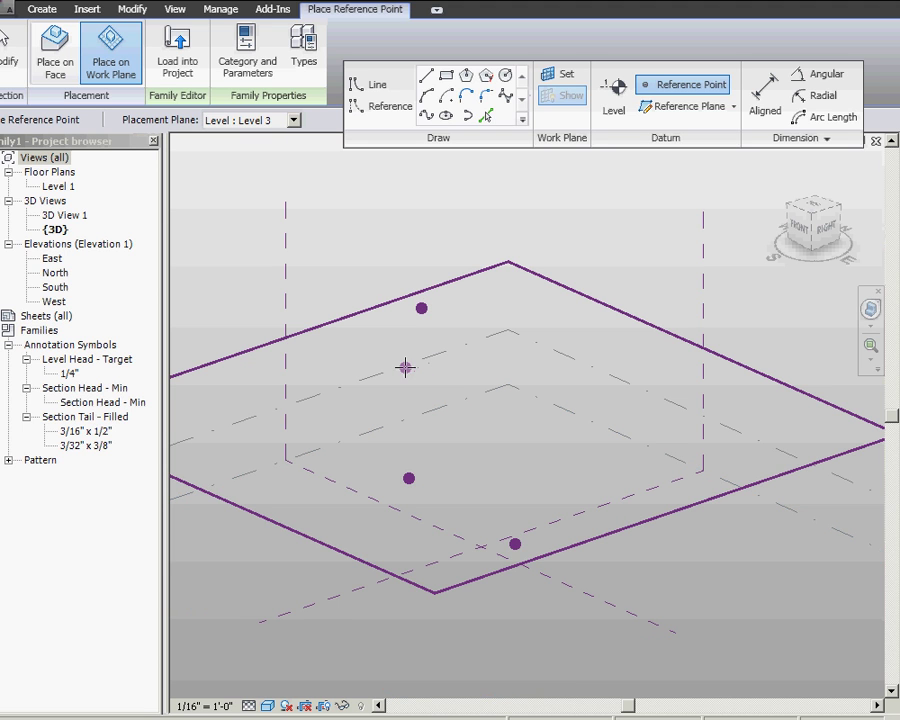
left_click(293, 120)
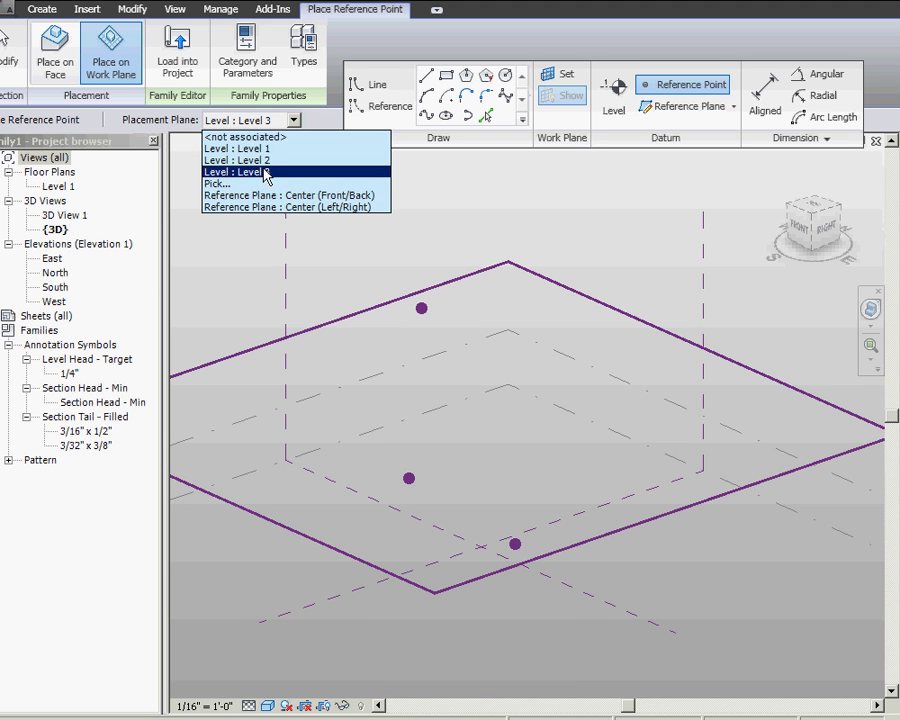
left_click(250, 160)
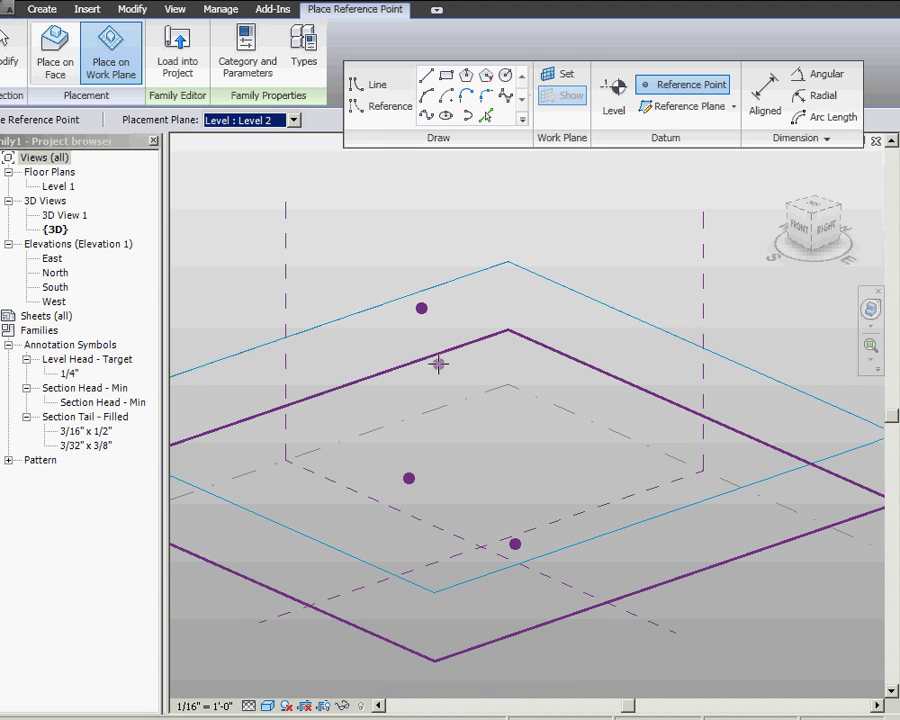
left_click(475, 433)
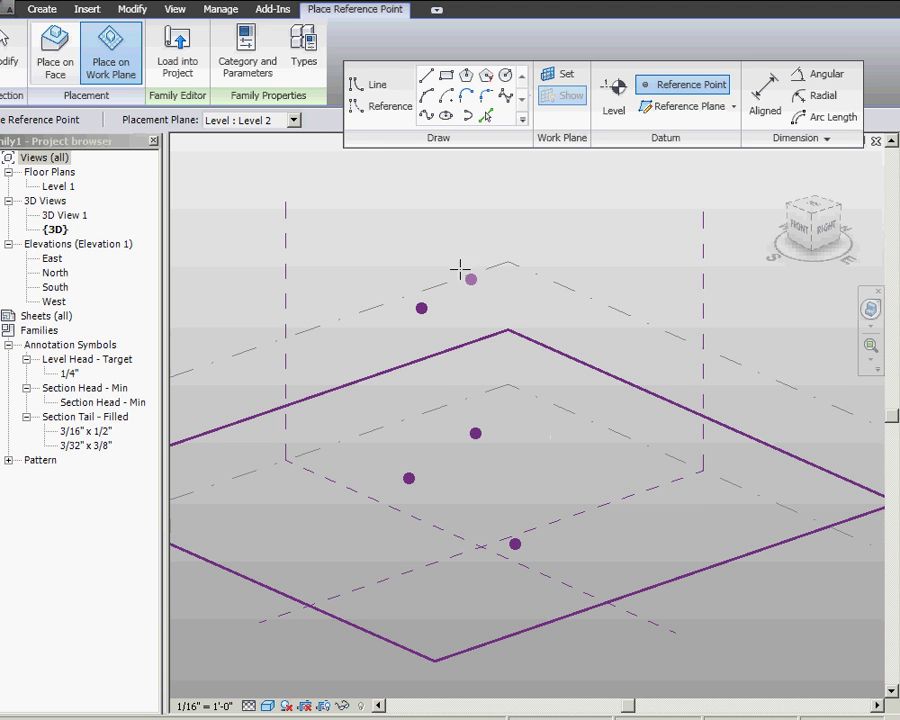
left_click(5, 45)
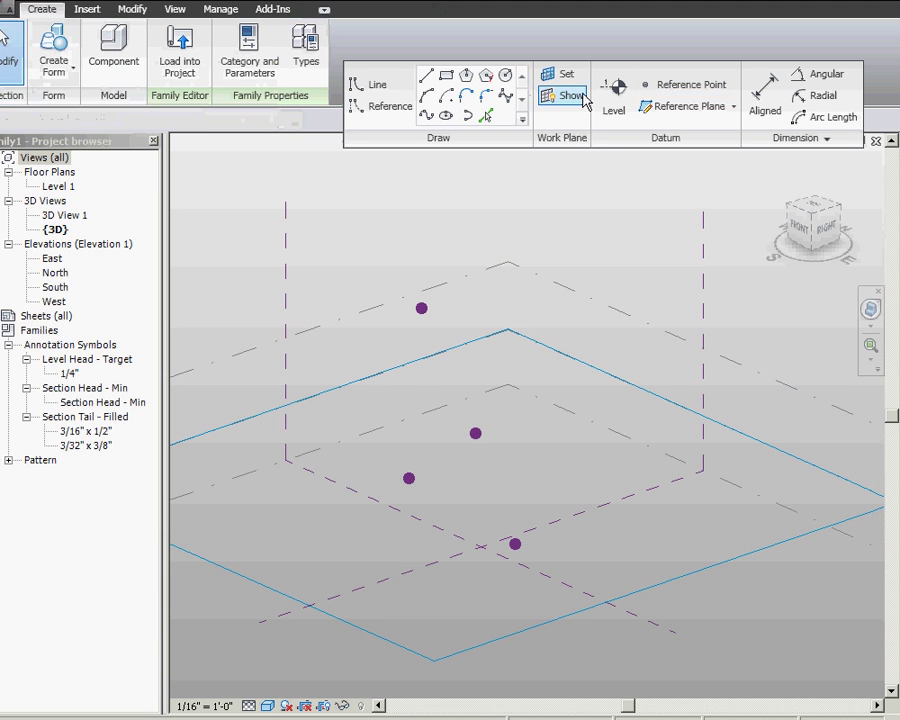
left_click(385, 106)
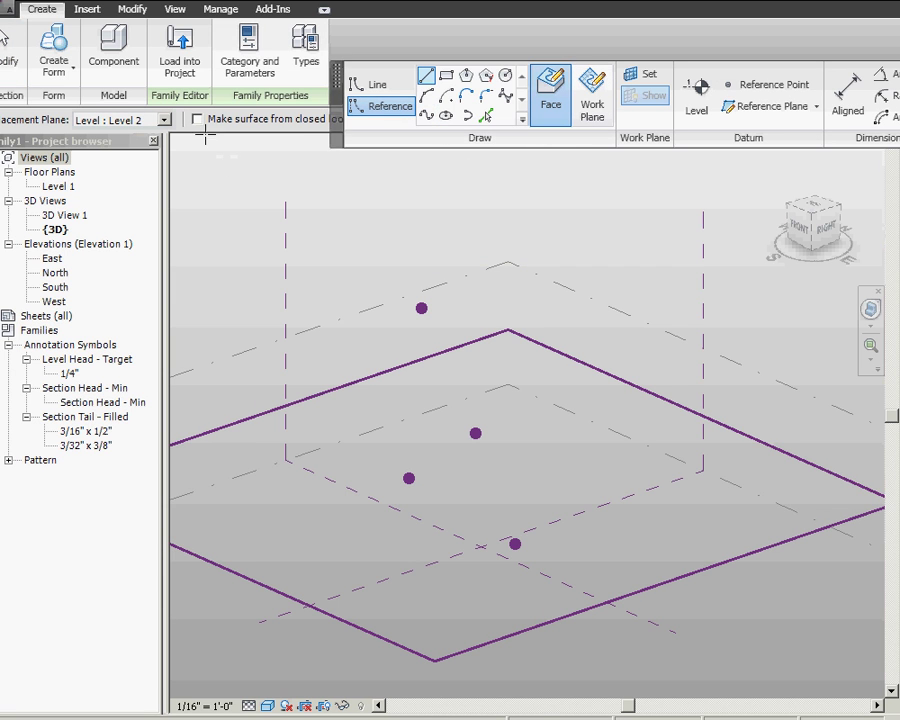
- With 3D snapping, draw a curved reference line from the bottom-right point through the Level 2 point to the top point
mouse_move(337, 128)
left_mouse_down()
mouse_move(420, 247)
mouse_move(450, 249)
mouse_move(433, 211)
left_mouse_up()
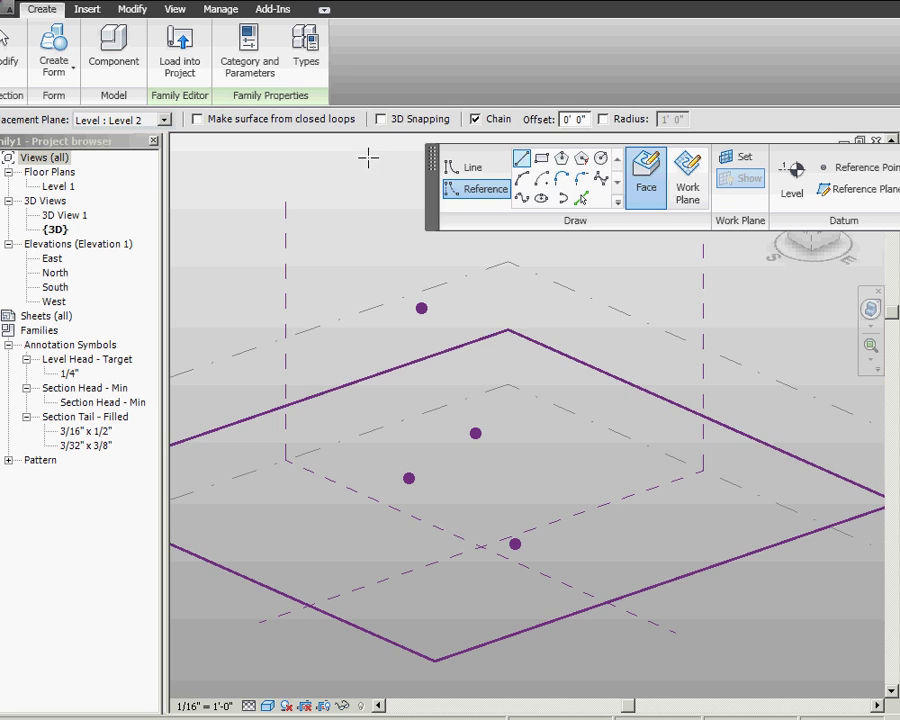
left_click(381, 119)
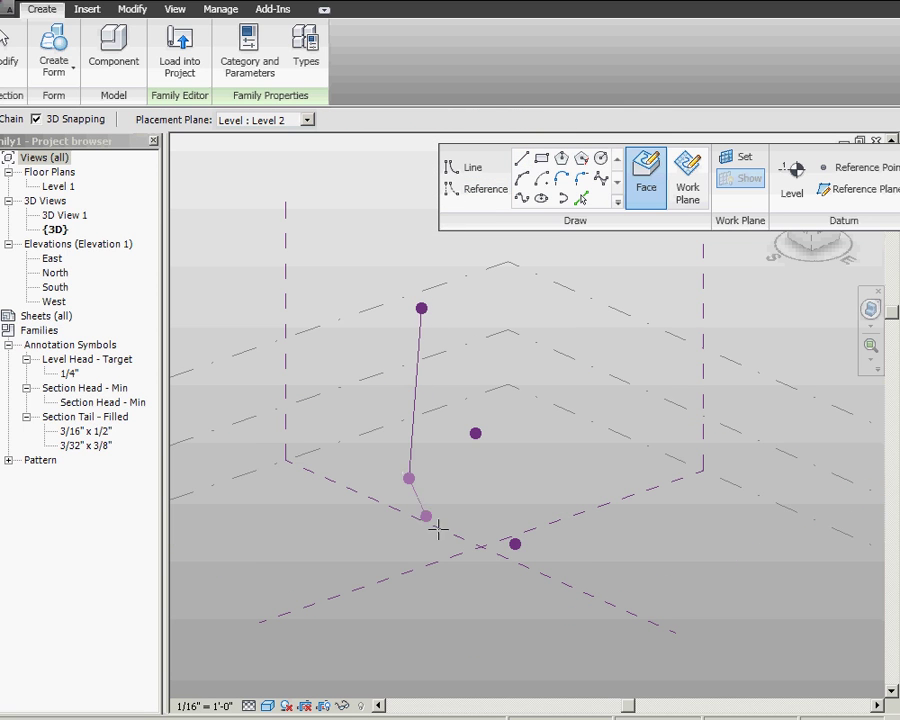
left_click(488, 192)
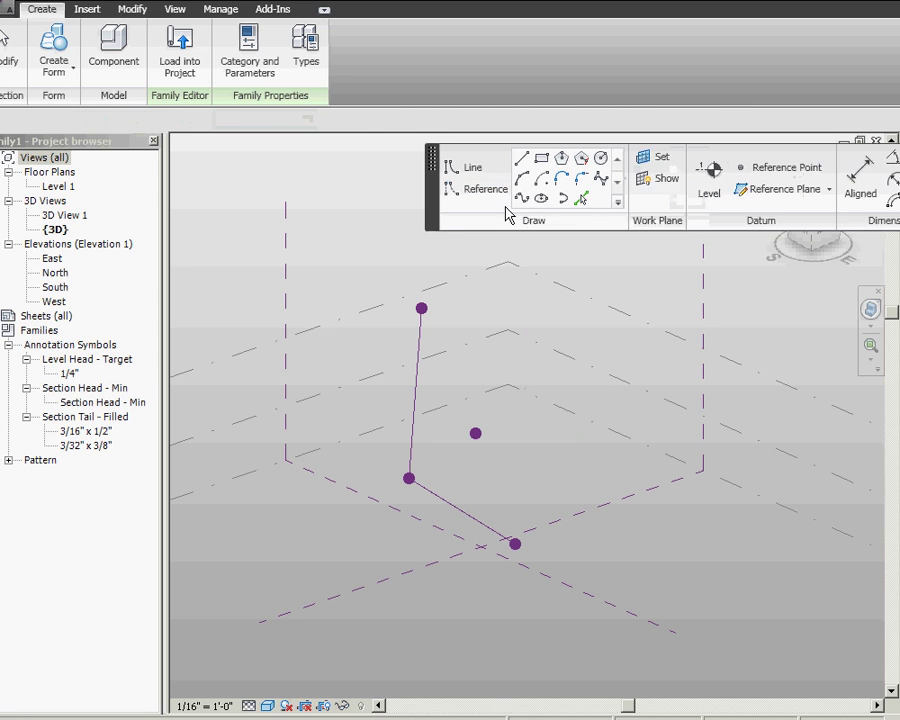
left_click(514, 543)
left_click(475, 433)
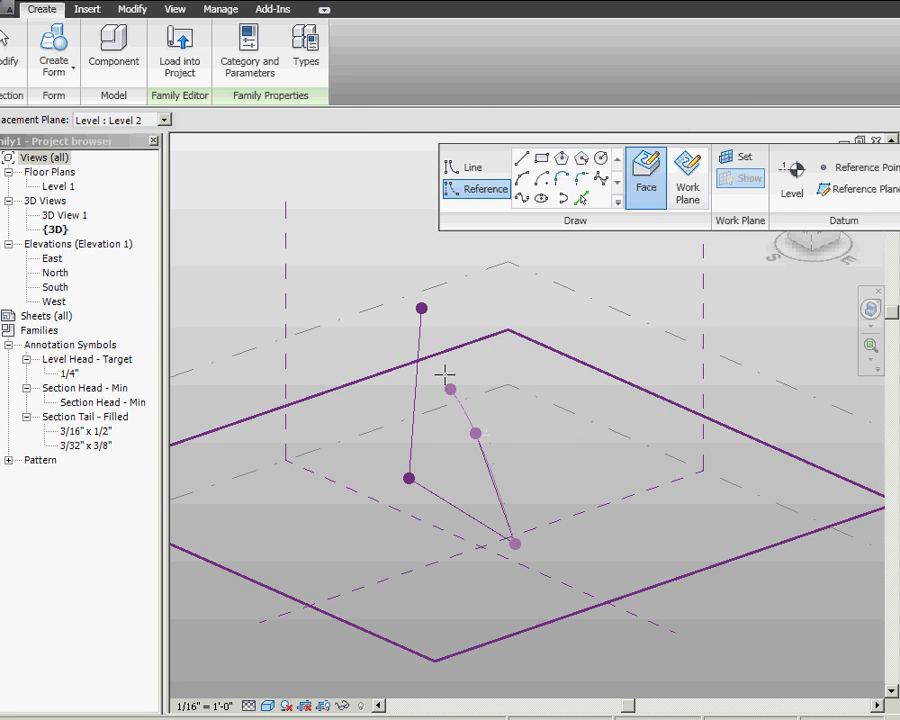
left_click(421, 308)
key("Escape")
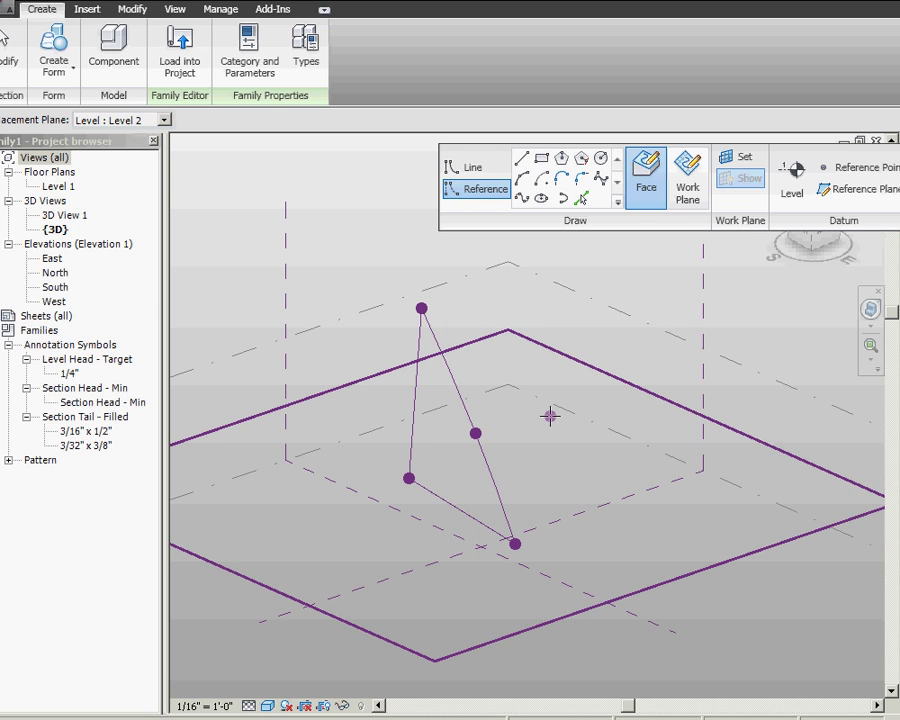
key("Escape")
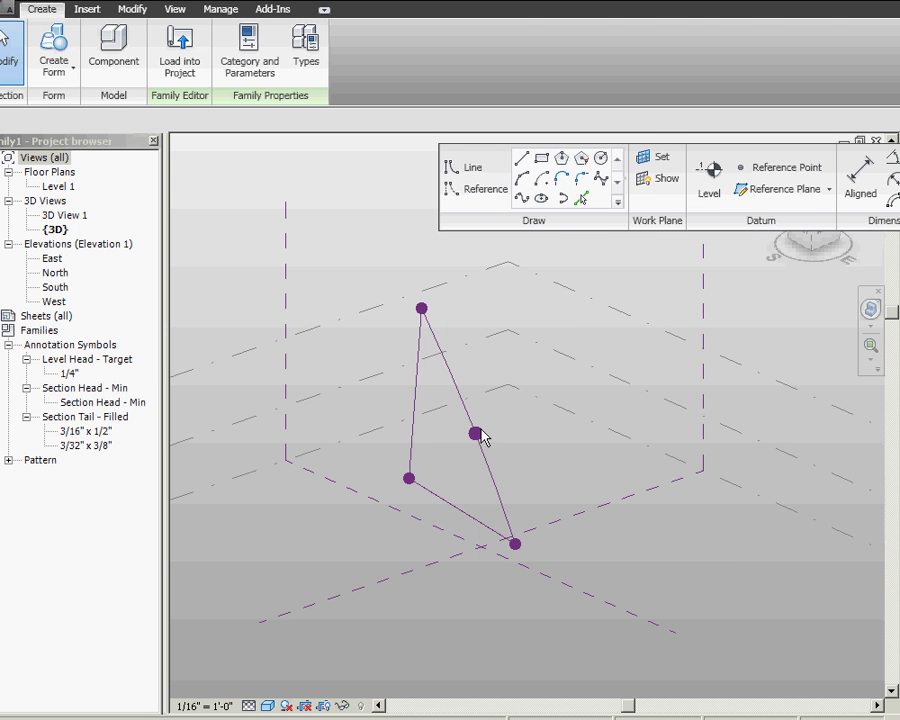
- Slide the Level 2 point left and shift the top point along its X axis
left_click(476, 433)
left_click_drag(502, 425, 480, 432)
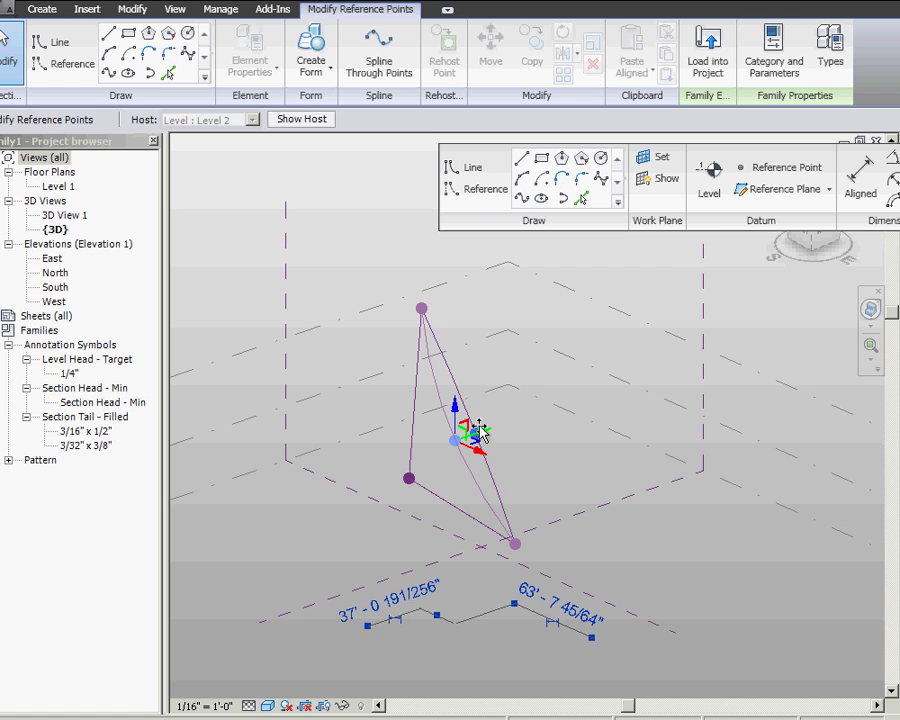
middle_click_drag(536, 444, 615, 450, "shift")
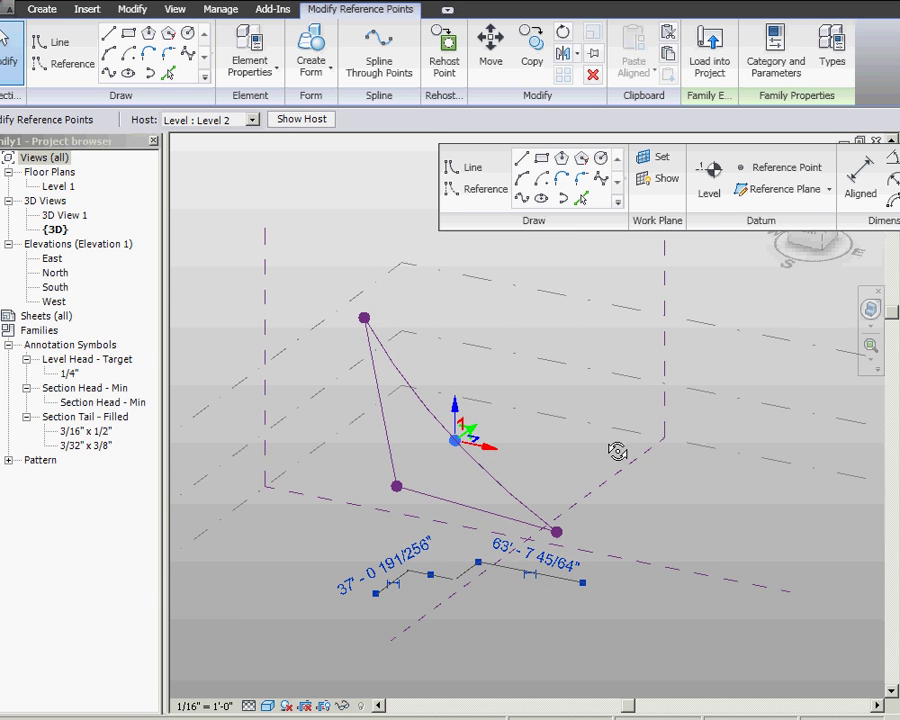
left_click(365, 318)
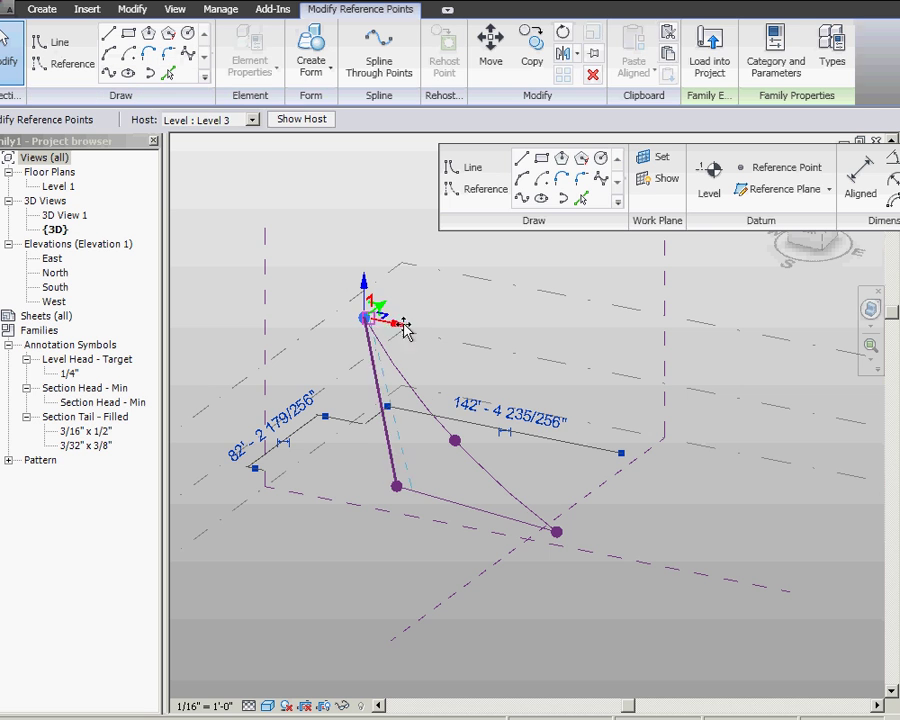
left_click_drag(403, 330, 426, 334)
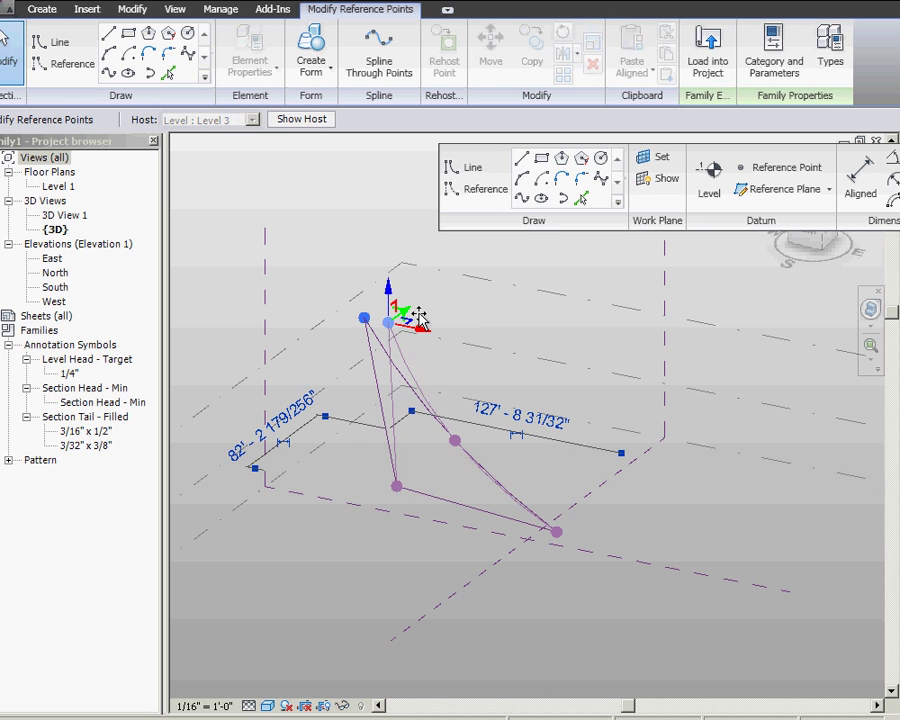
- Turn the reference-line outline into a surface form
left_click(482, 434)
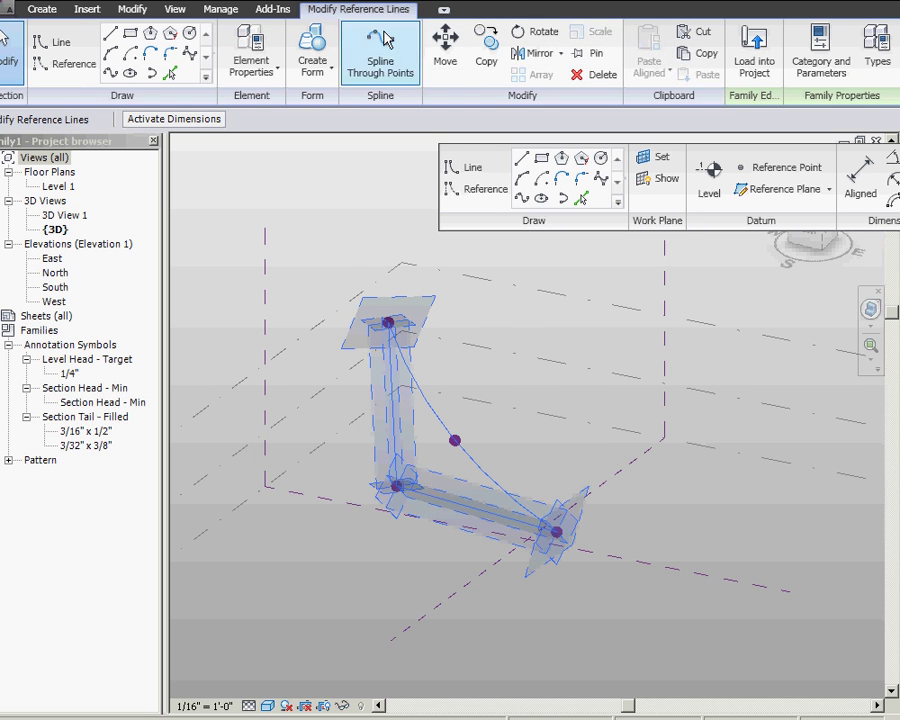
left_click(318, 84)
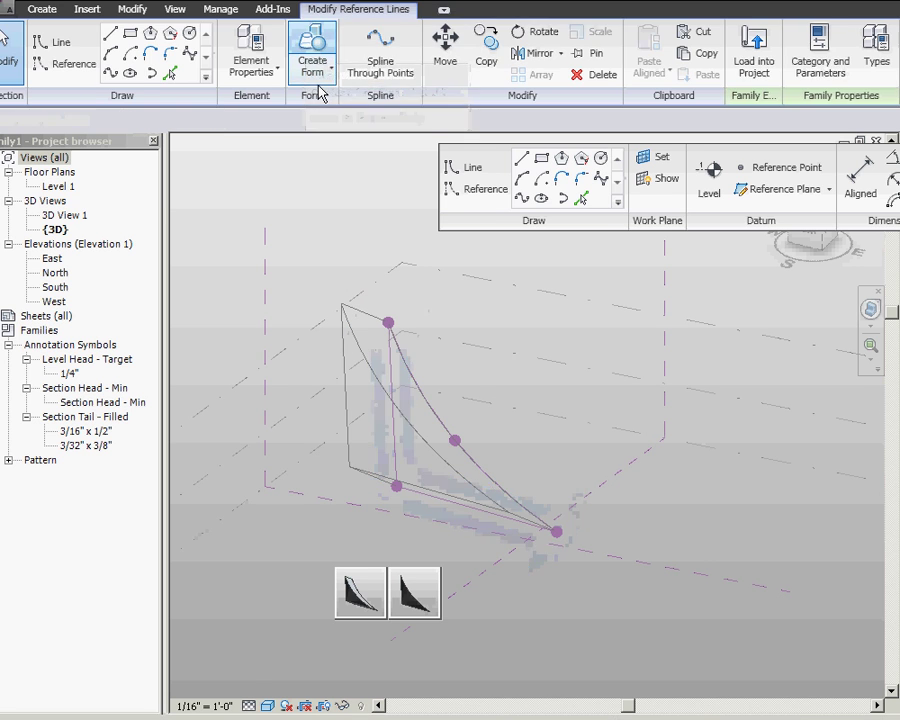
left_click(428, 594)
middle_click_drag(532, 452, 490, 465, "shift")
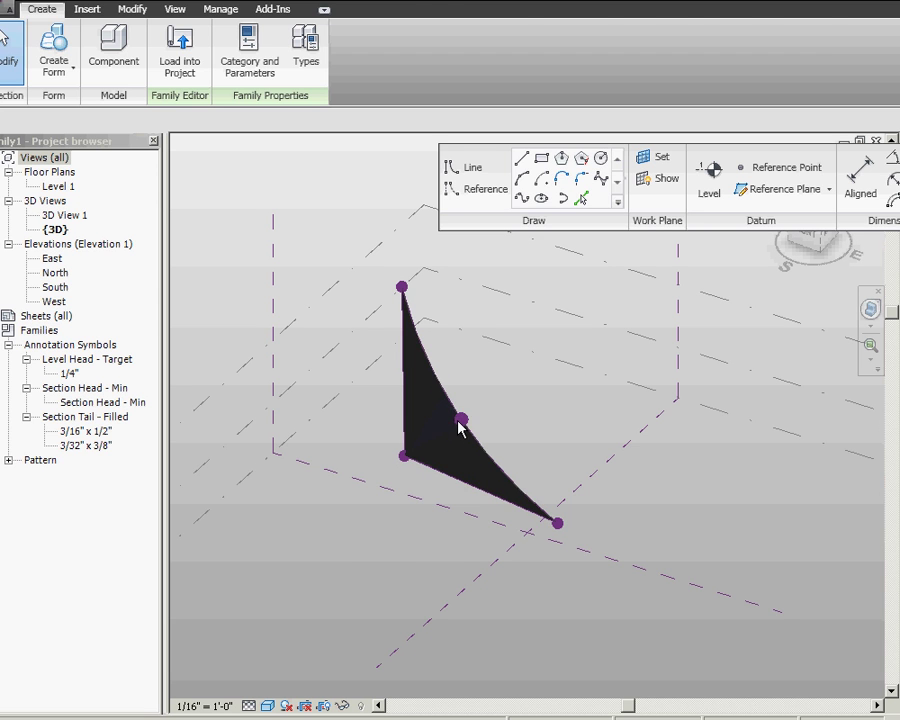
- Pull the curved edge's middle reference point to reshape the surface
left_click(459, 423)
left_click_drag(476, 412, 457, 390)
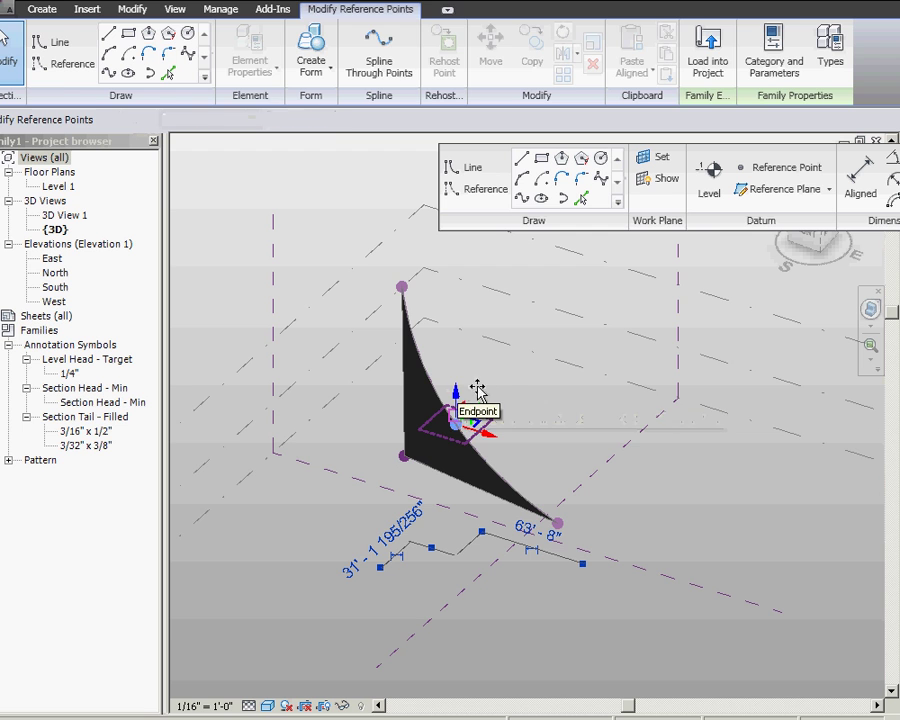
left_click(524, 396)
middle_click_drag(524, 396, 624, 385, "shift")
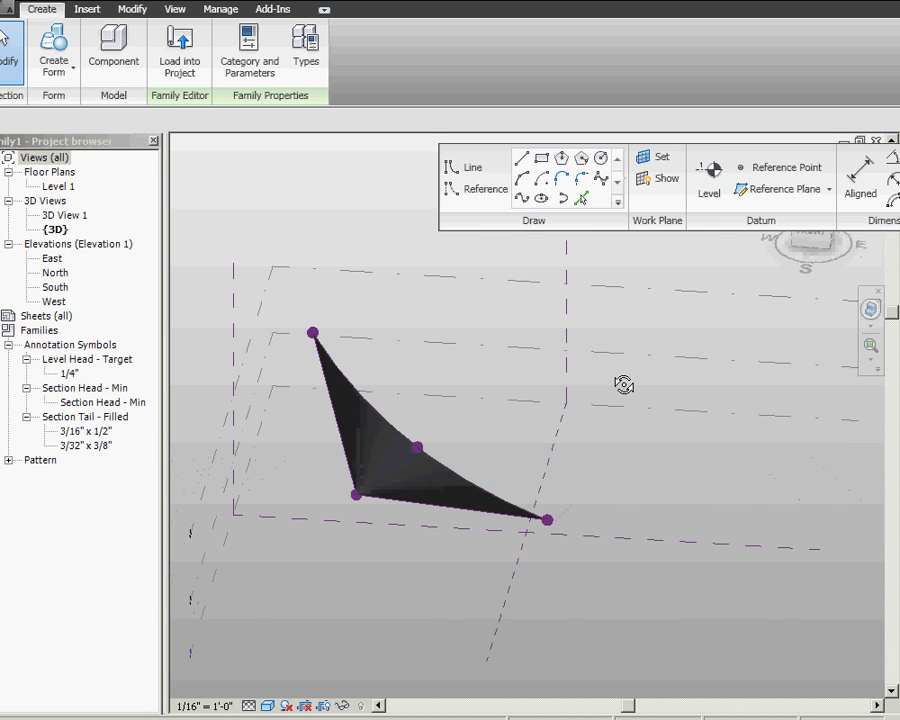
- Move the form's top point so its edge stands vertical
left_click(346, 346)
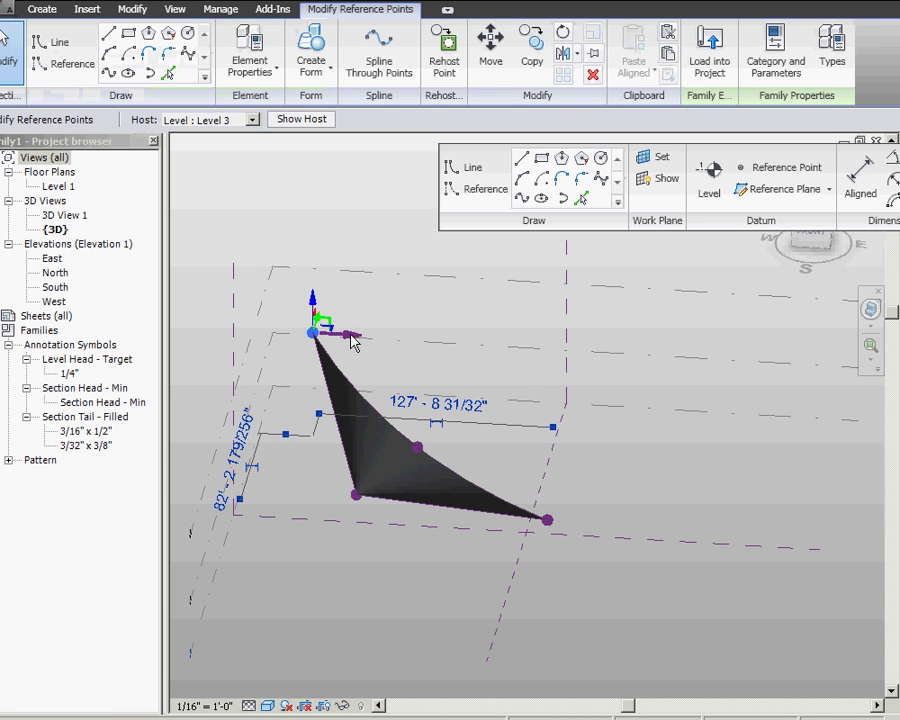
left_click_drag(353, 338, 418, 352)
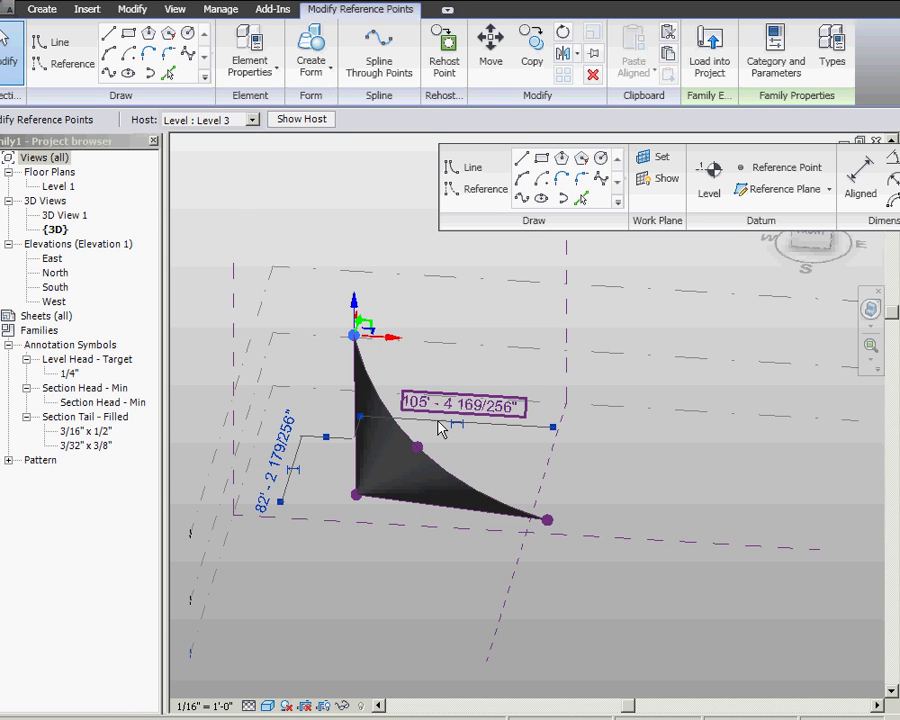
middle_click_drag(442, 428, 468, 309, "shift")
left_click(466, 303)
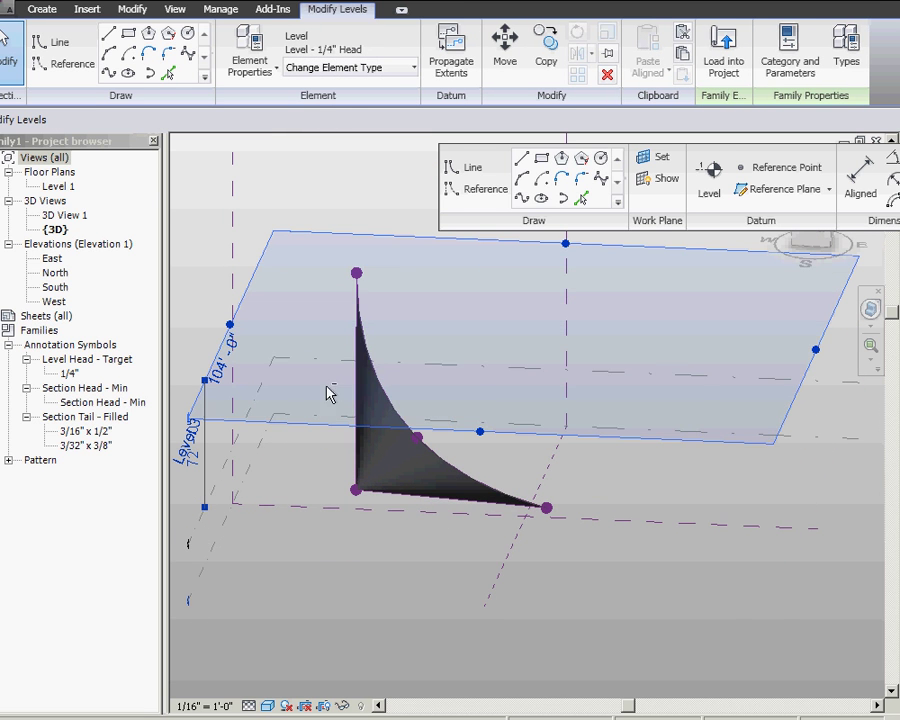
middle_click_drag(329, 393, 385, 463, "shift")
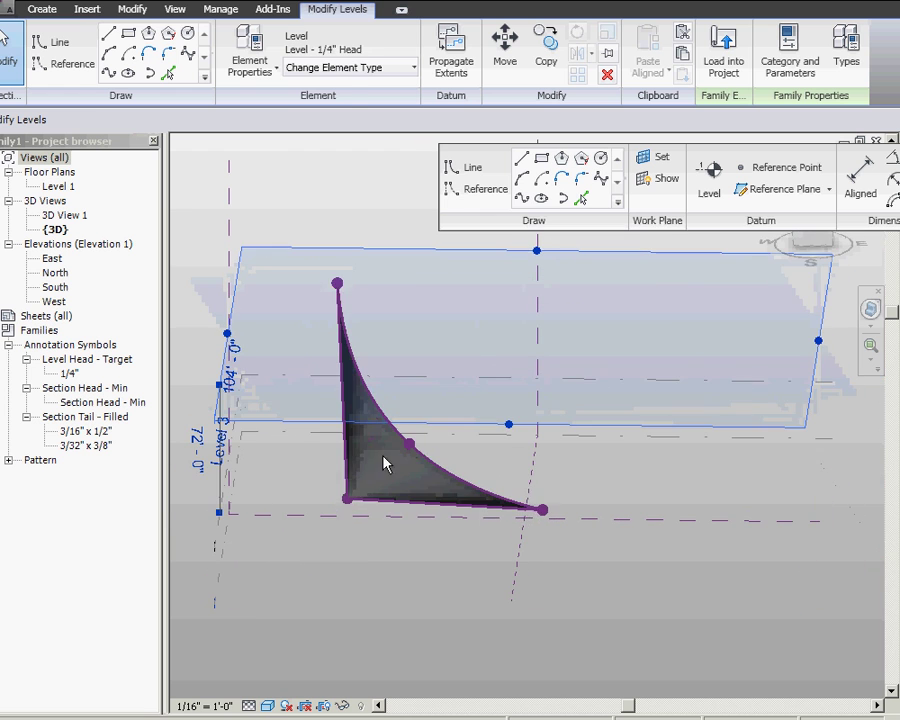
- Drag the curved-edge point inward so the edge bends into a sail shape
left_click(413, 450)
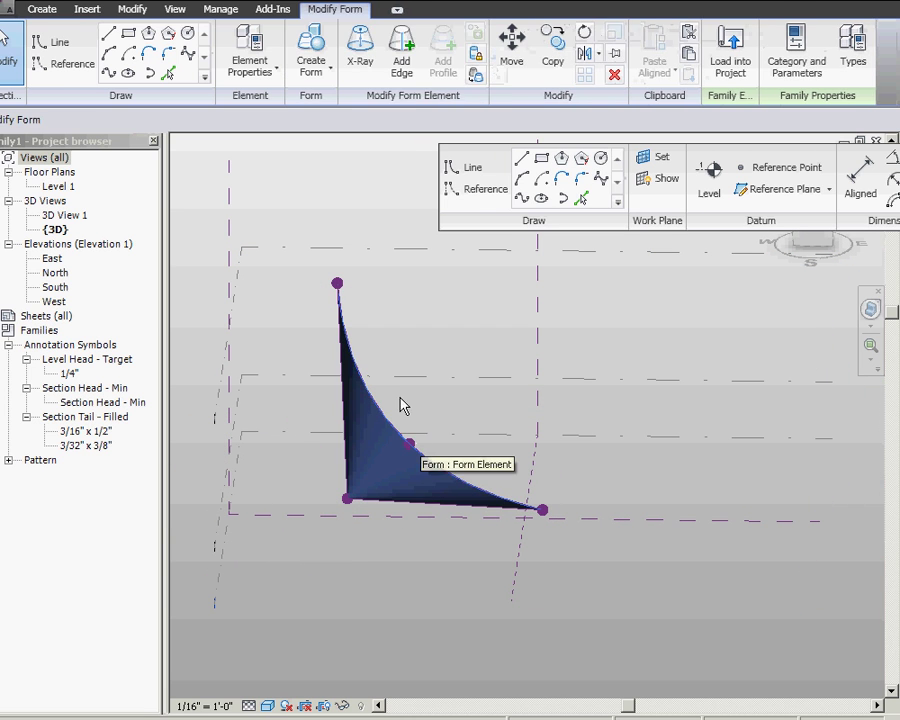
left_click(412, 446)
left_click_drag(444, 450, 472, 449)
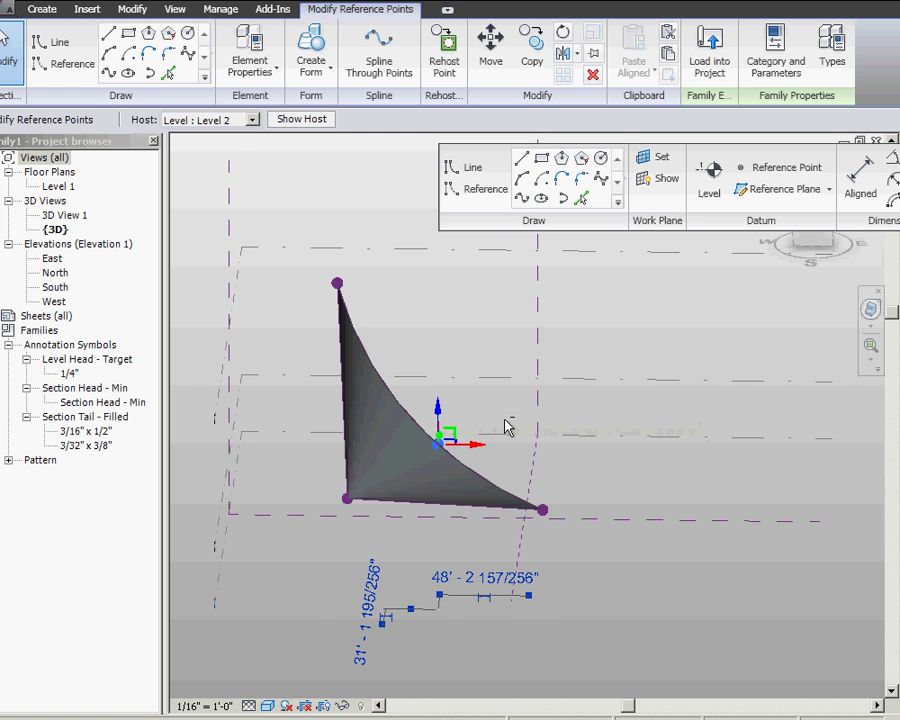
middle_click_drag(505, 427, 414, 483, "shift")
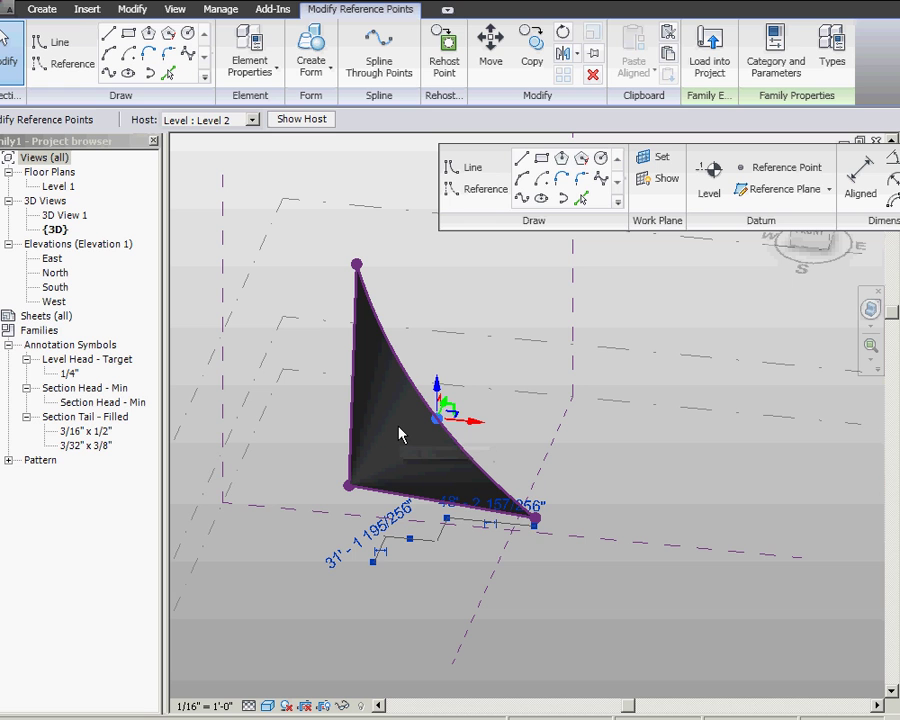
- Apply Divide Surface to the sail form and zoom in to inspect the 12 by 12 UV grid
left_click(399, 433)
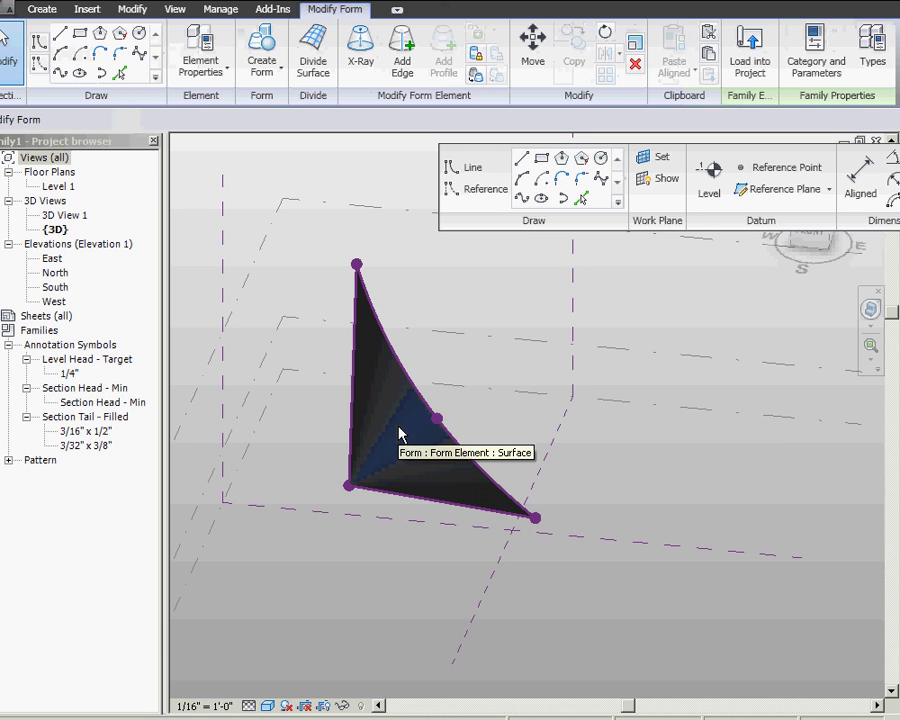
left_click(316, 41)
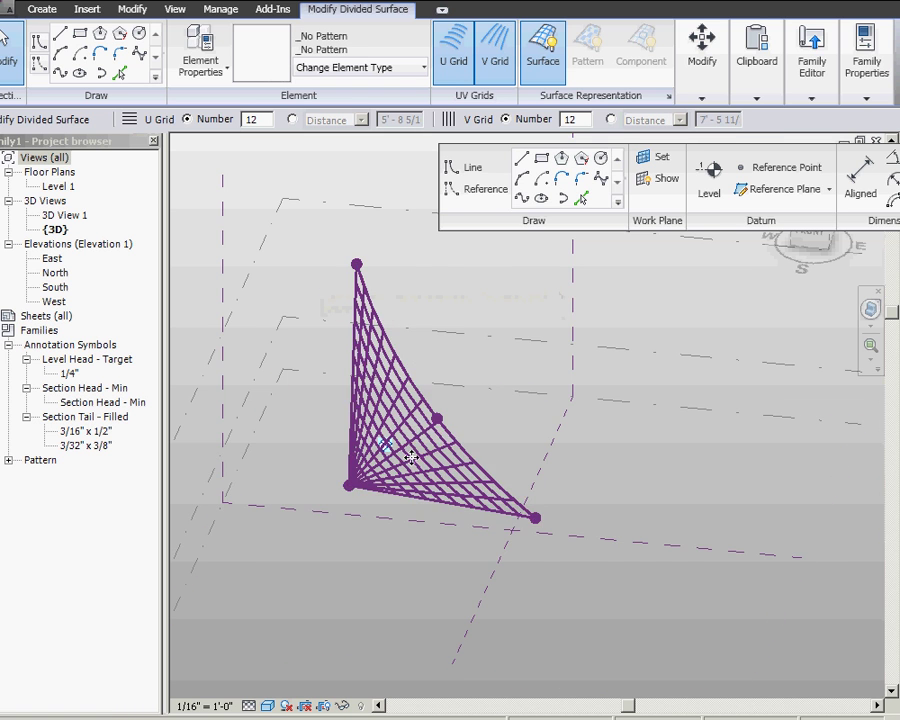
scroll(396, 456, "up", 4)
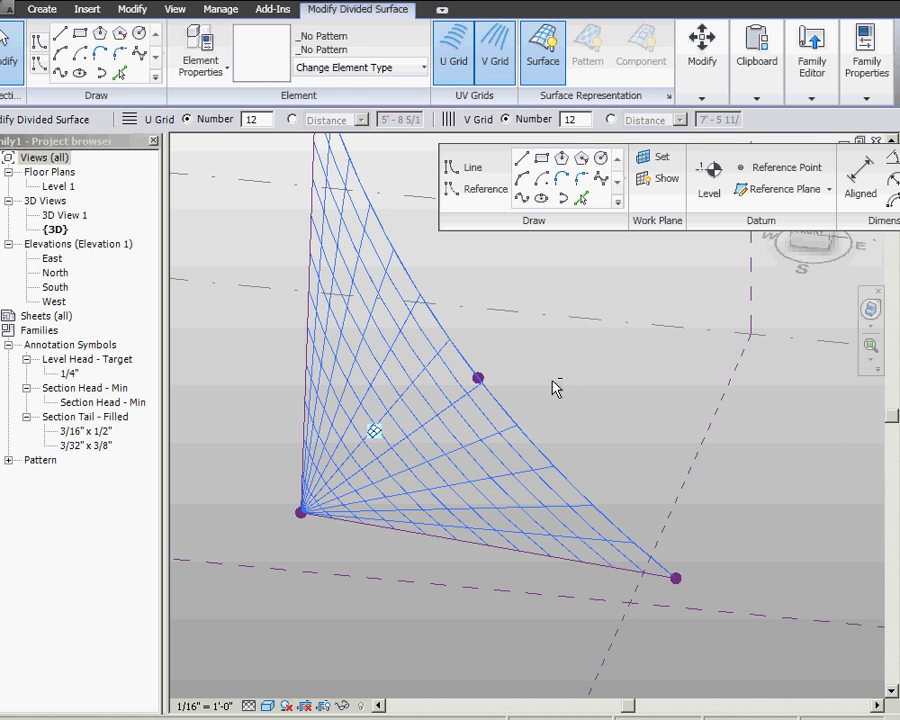
middle_click_drag(262, 250, 287, 253, "shift")
scroll(301, 522, "up", 1)
scroll(301, 522, "up", 2)
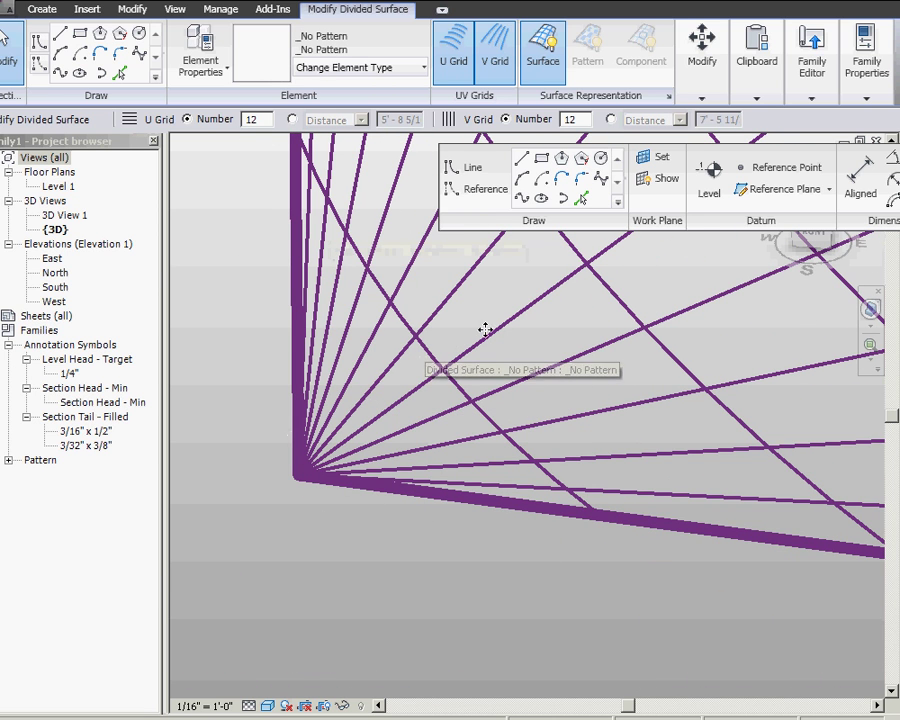
scroll(298, 351, "down", 2)
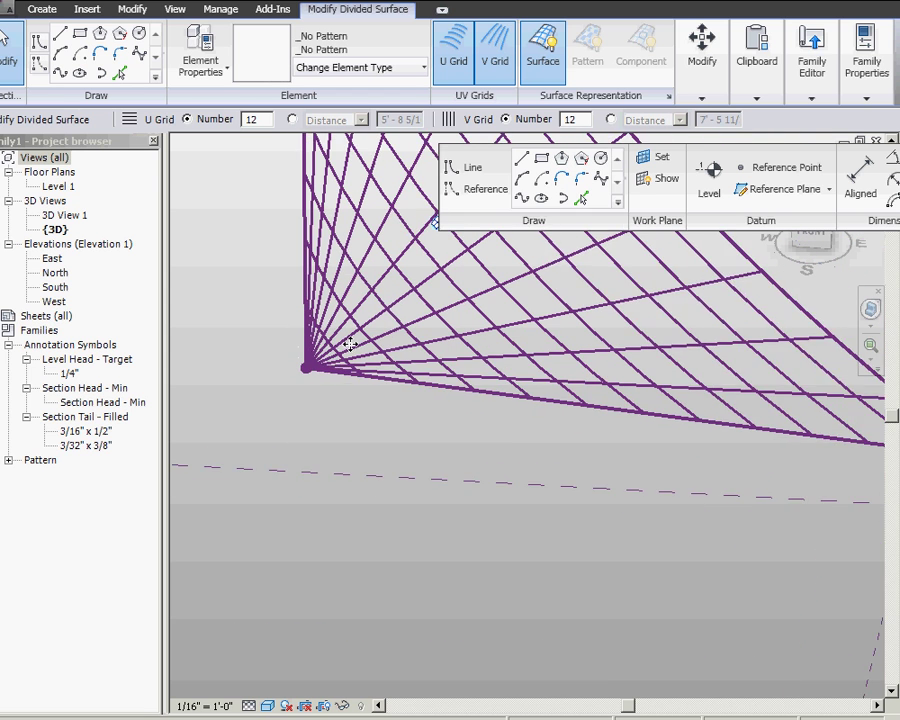
scroll(349, 344, "down", 2)
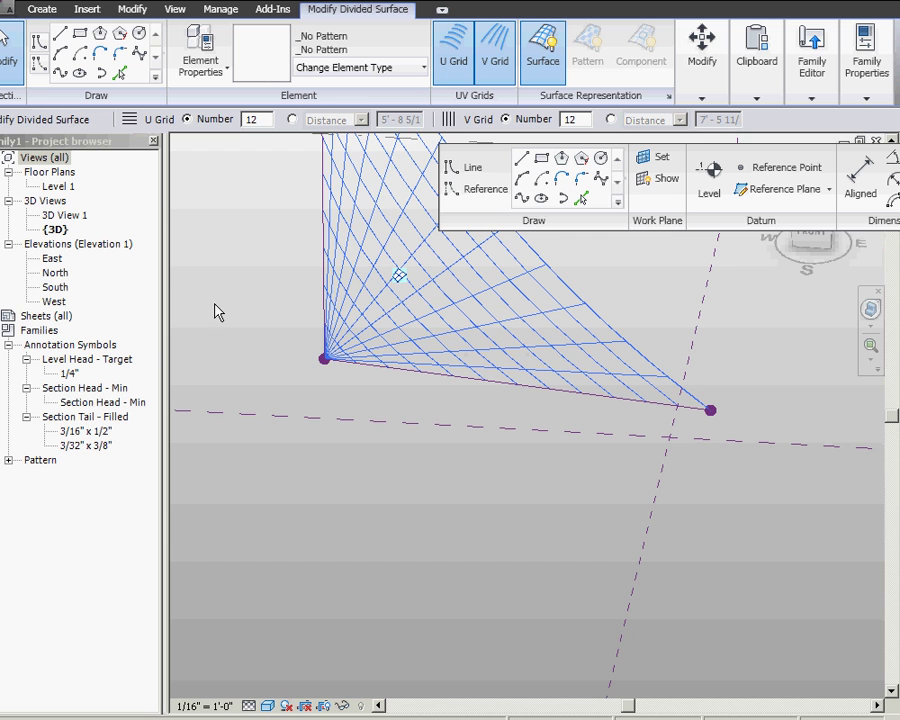
scroll(283, 341, "down", 2)
middle_click_drag(286, 336, 383, 396, "shift")
middle_click_drag(526, 414, 544, 391, "shift")
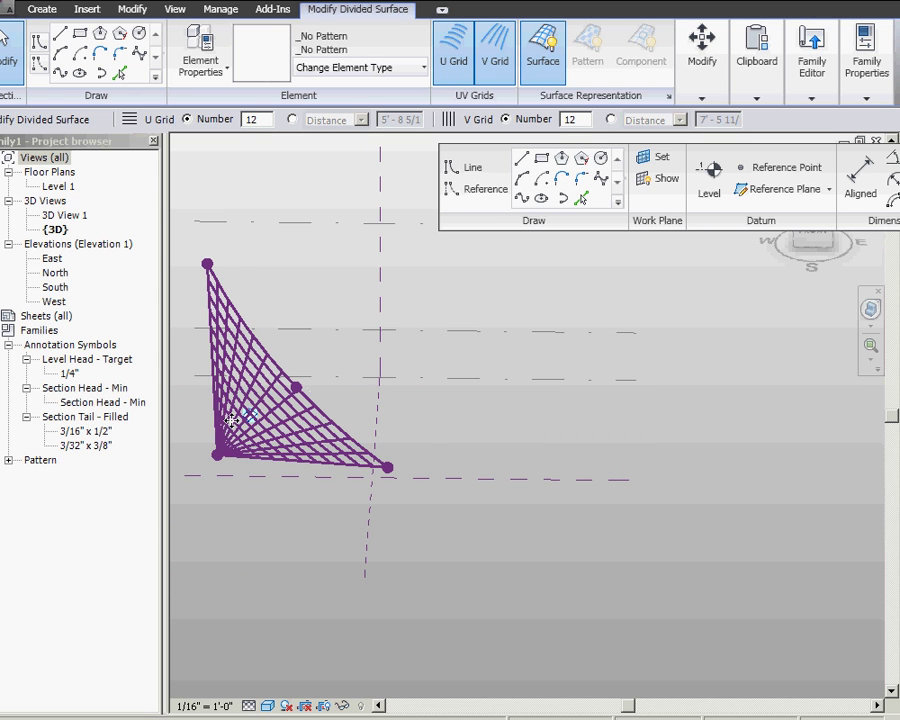
middle_click_drag(200, 366, 261, 373)
scroll(313, 407, "up", 3)
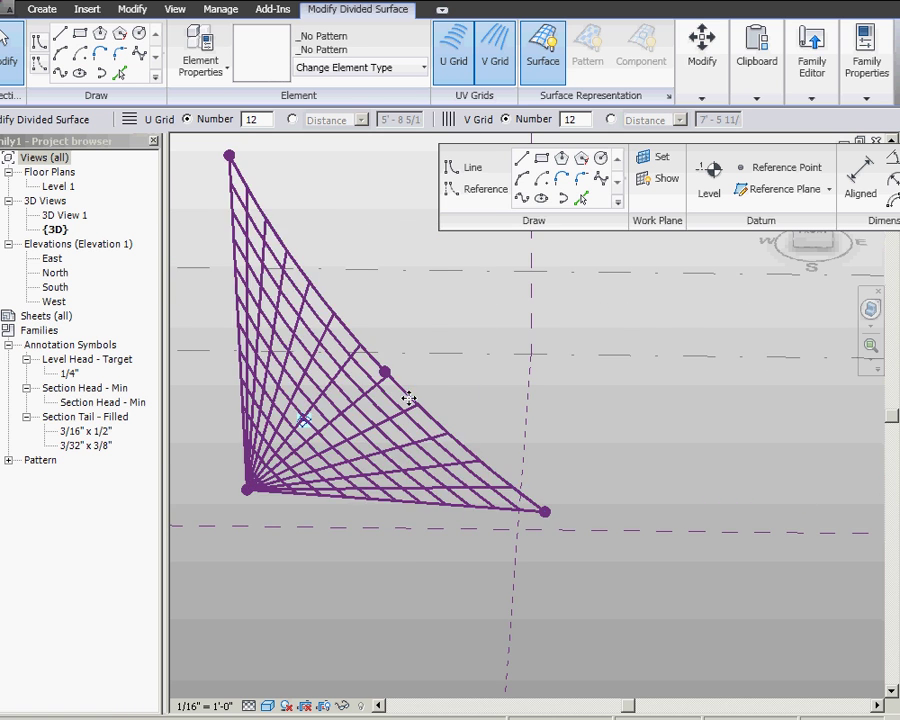
mouse_move(486, 418)
middle_mouse_down("shift")
mouse_move(374, 428)
mouse_move(287, 418)
mouse_move(477, 420)
middle_mouse_up("shift")
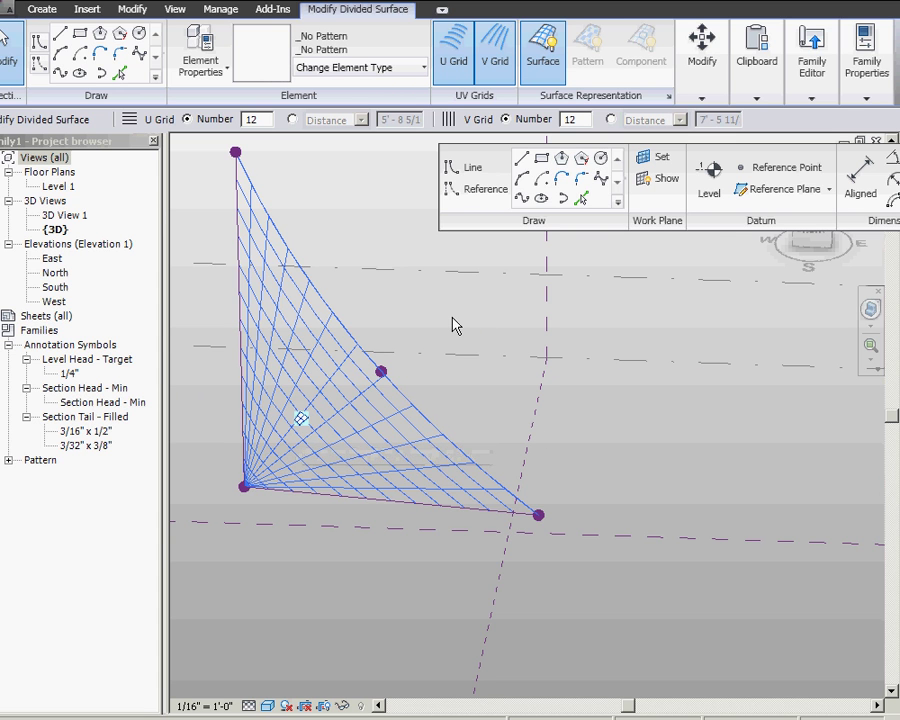
middle_click_drag(452, 325, 458, 362, "shift")
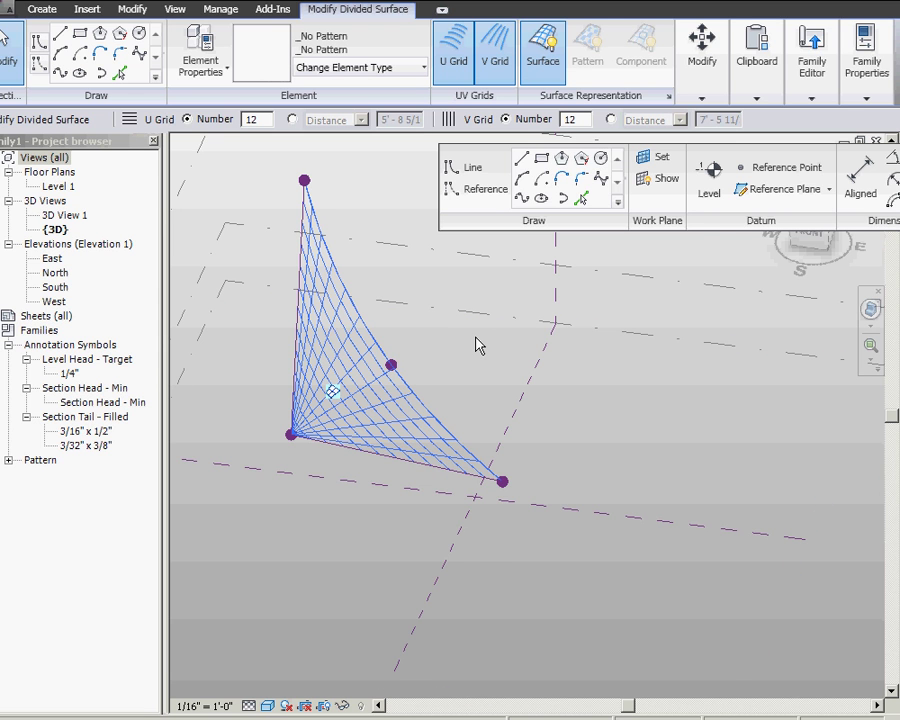
middle_click_drag(482, 342, 416, 356, "shift")
middle_click_drag(475, 347, 370, 346)
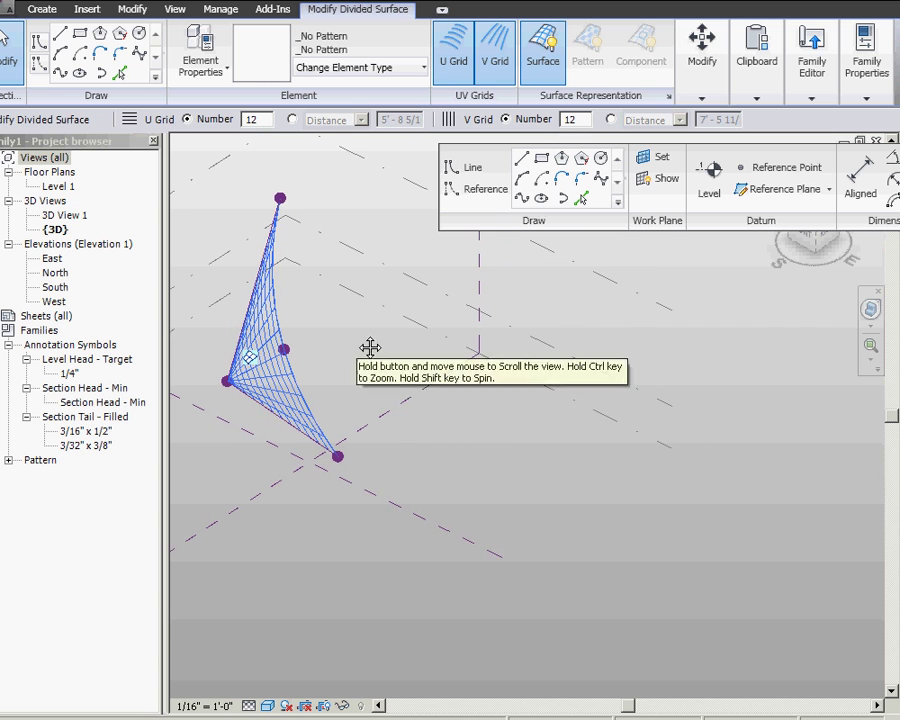
- Select the level plane and try drawing reference lines with 3D snapping, then cancel
left_click(560, 412)
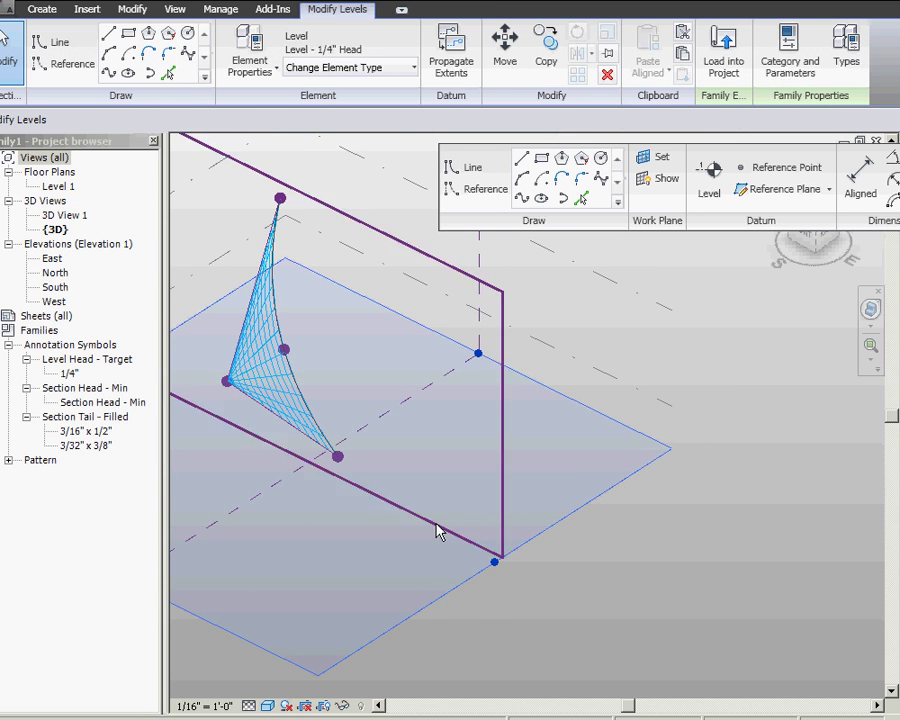
left_click(478, 190)
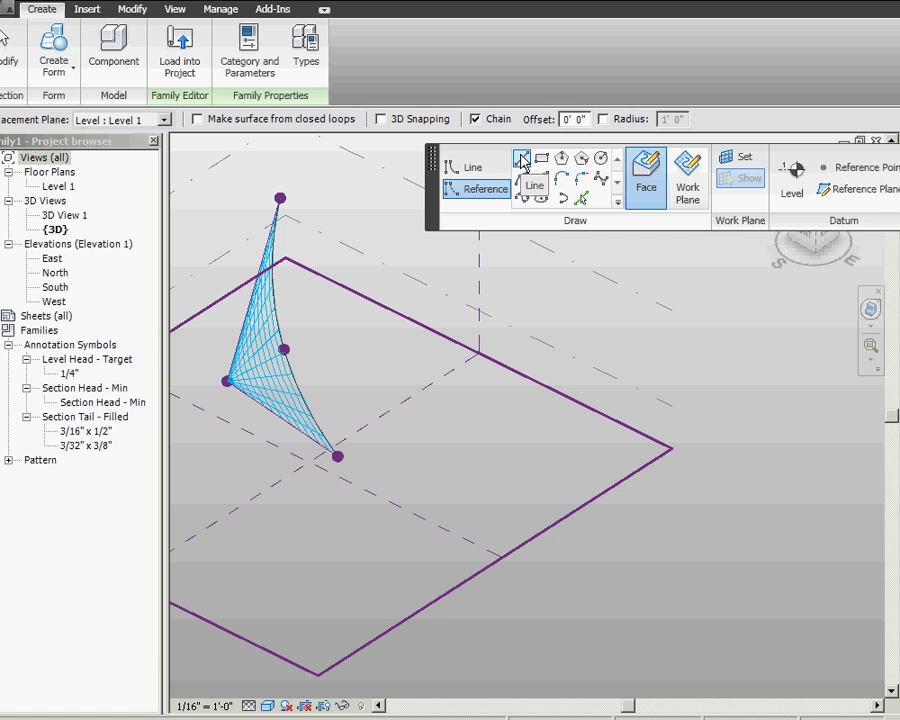
mouse_move(434, 183)
left_mouse_down()
mouse_move(349, 124)
mouse_move(309, 134)
mouse_move(313, 228)
left_mouse_up()
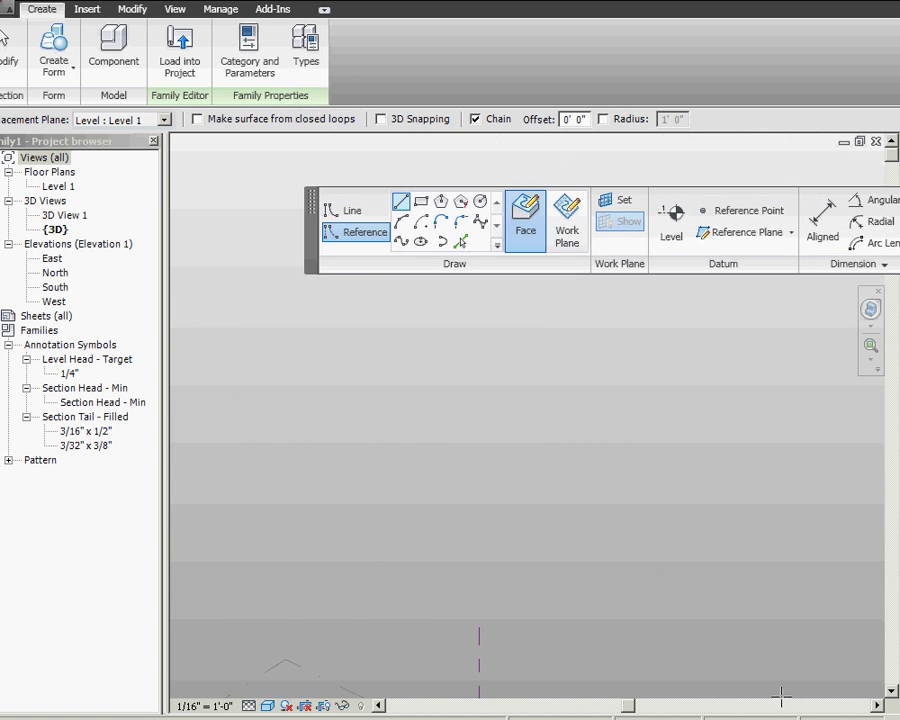
left_click(890, 690)
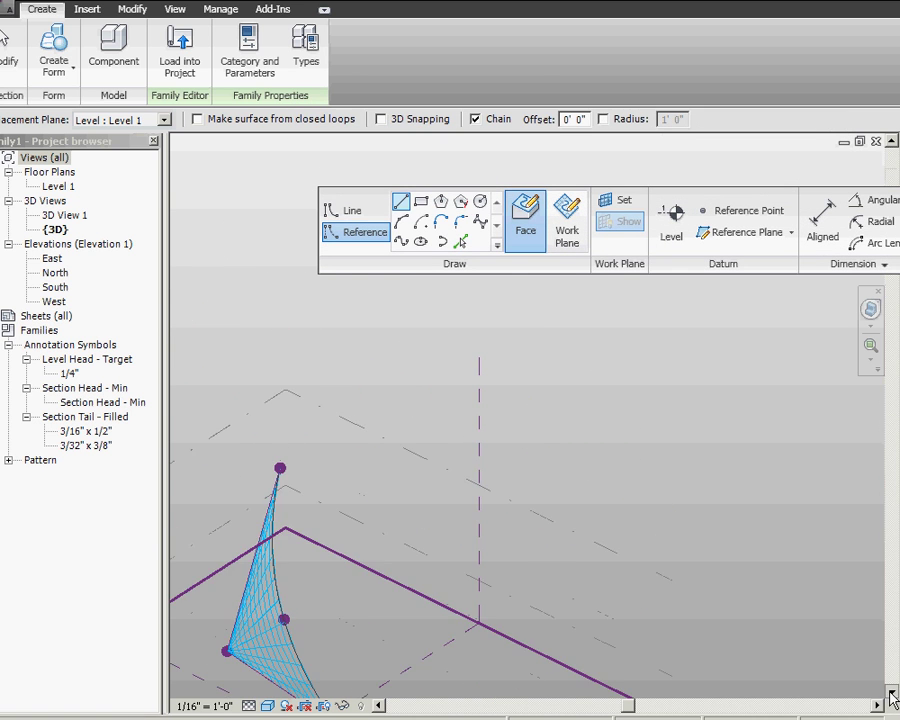
left_click(363, 232)
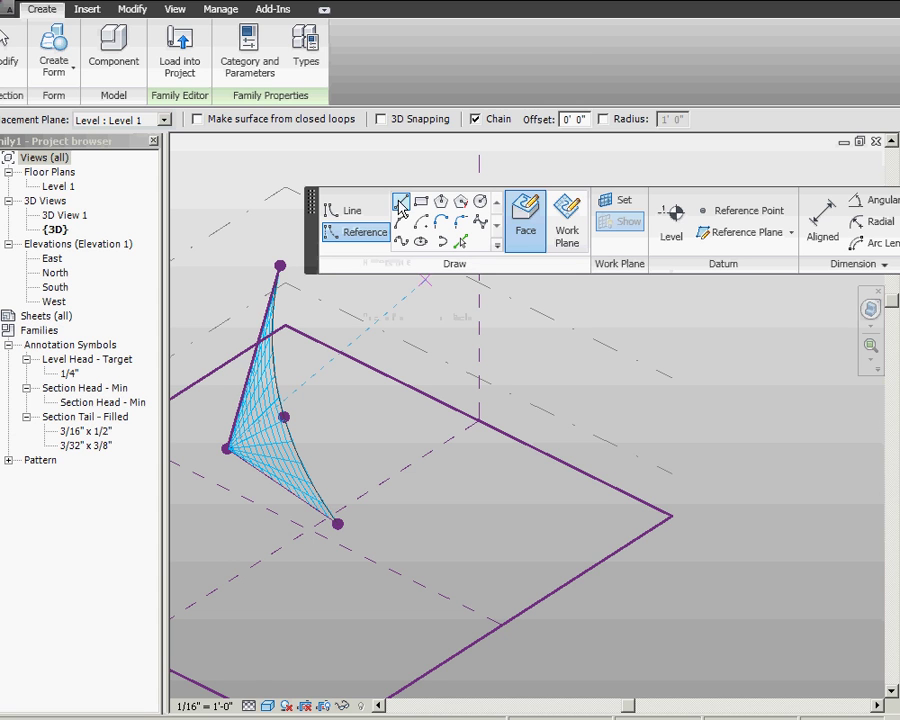
left_click(380, 120)
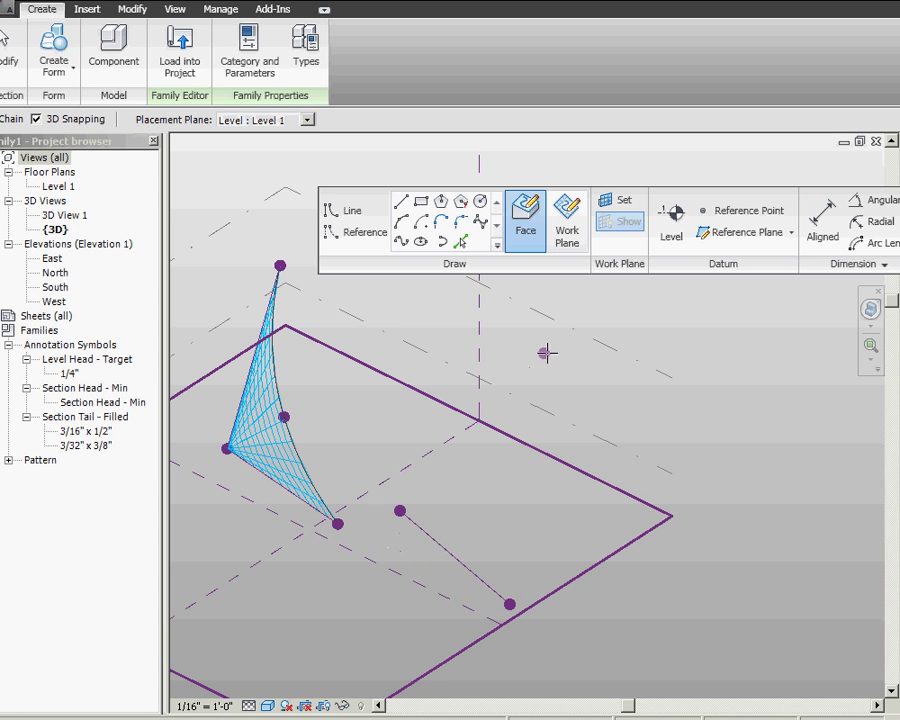
key("Escape")
- Reselect the level plane, enable Reference on faces with 3D snapping, and start a line on Level 3
left_click(497, 498)
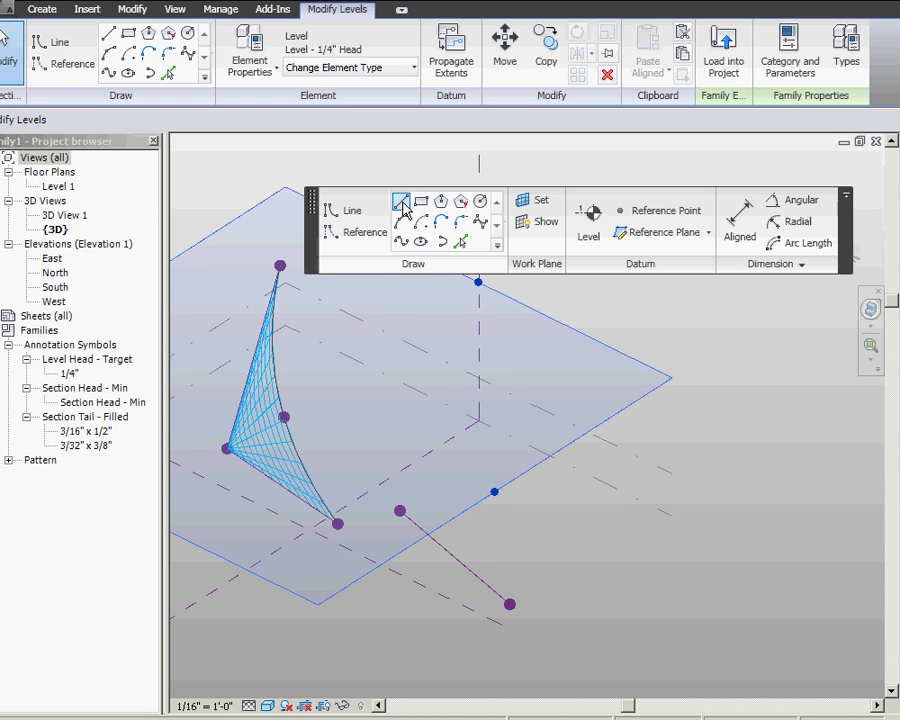
left_click(362, 230)
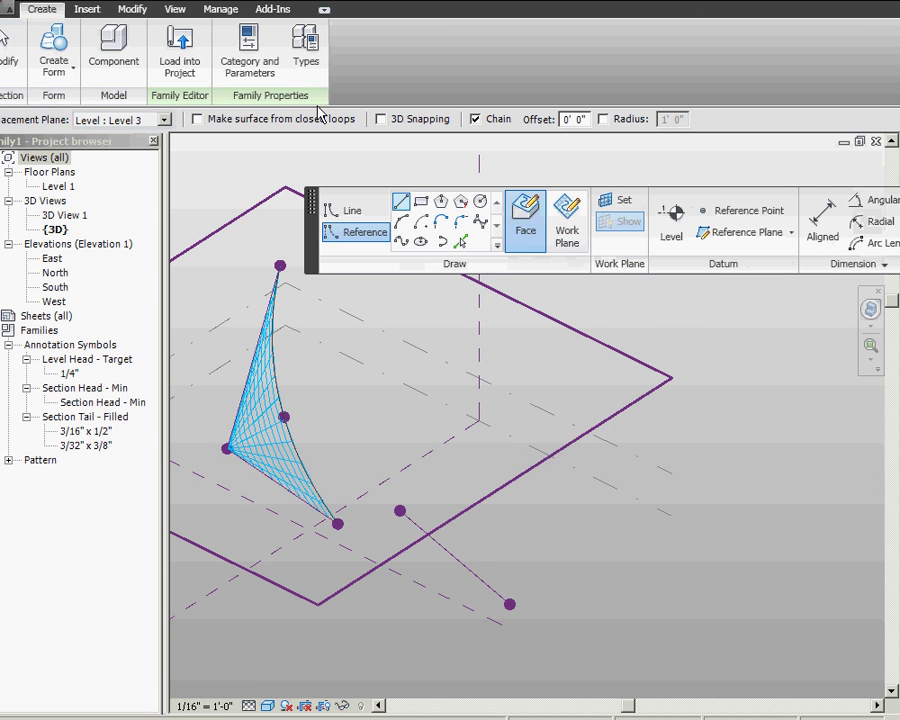
left_click(381, 119)
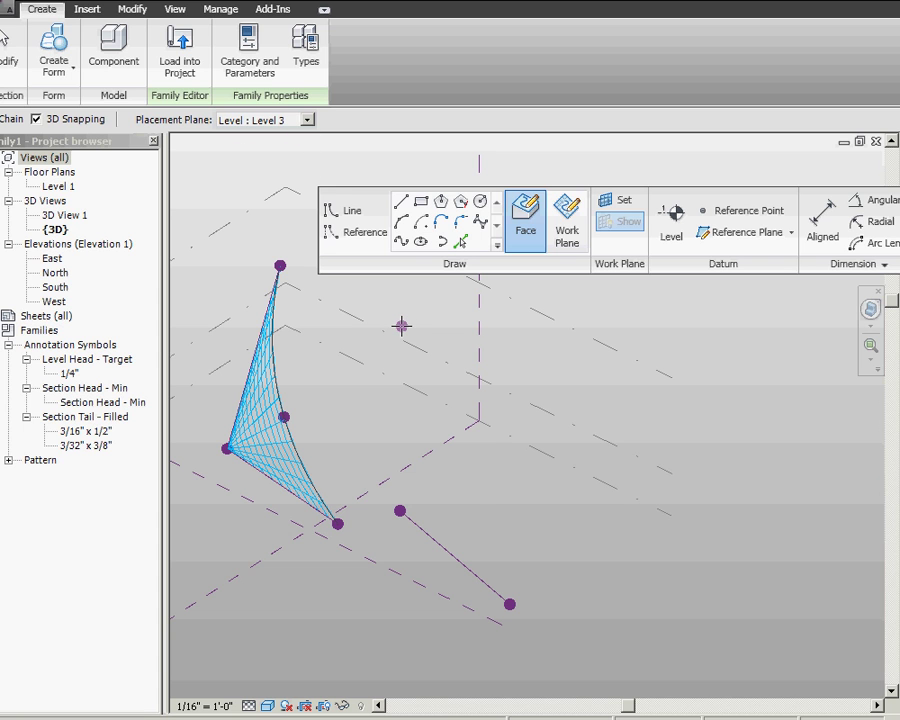
left_click(401, 326)
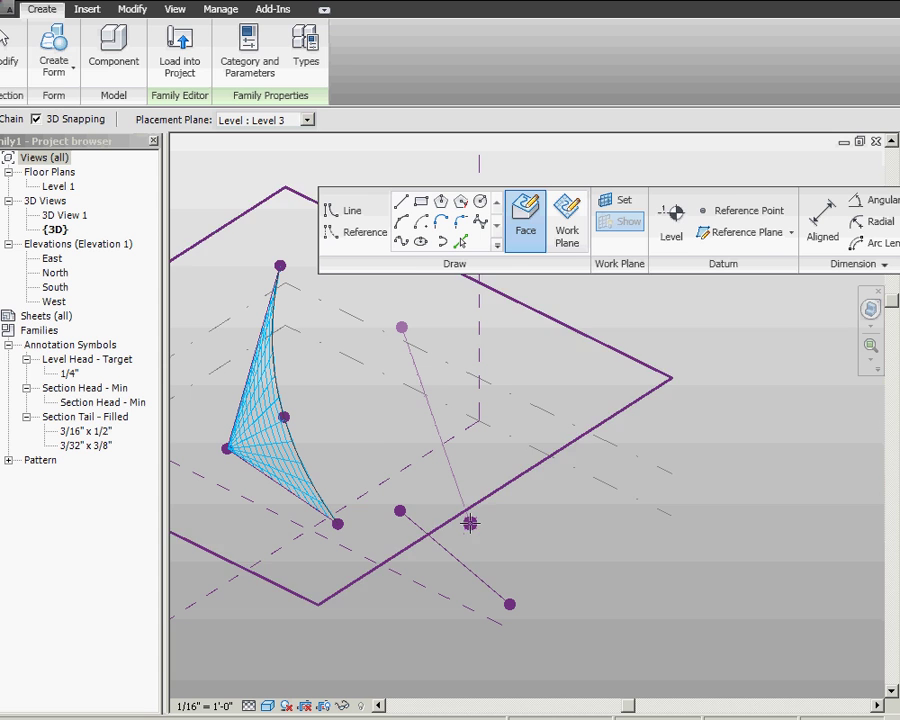
- End the new reference line near the lower line and create a surface form from both lines
left_click(470, 522)
left_click(8, 55)
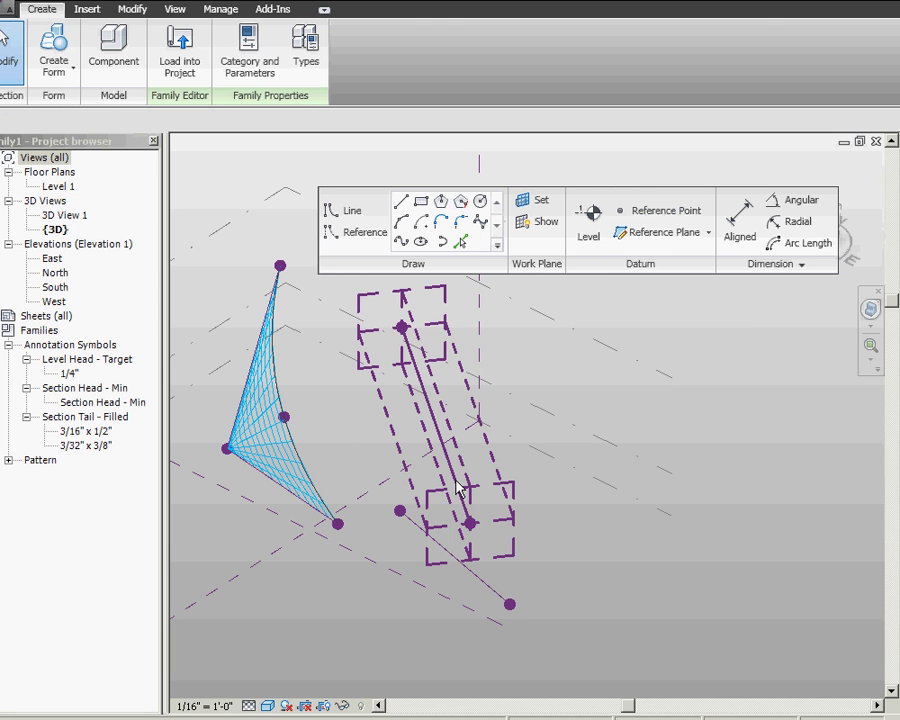
left_click(452, 522)
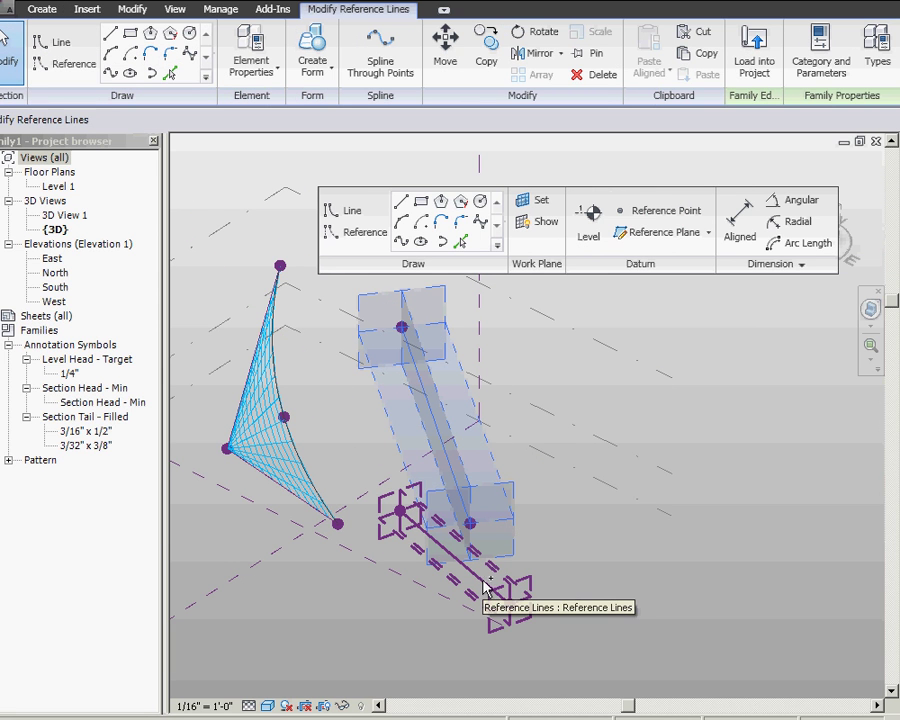
left_click(487, 585, "ctrl")
left_click(312, 60)
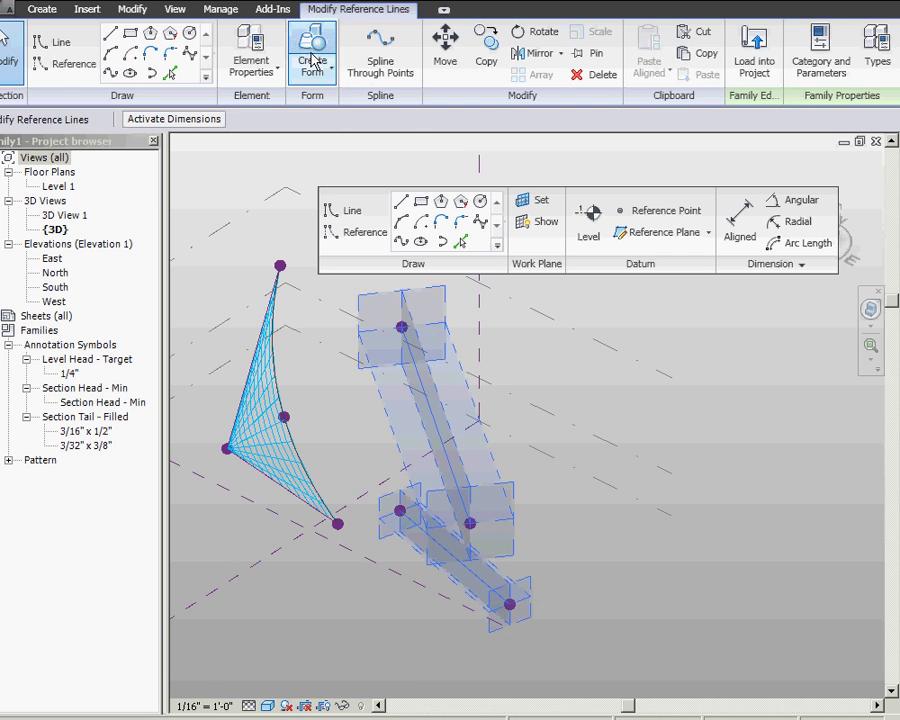
- Move the dark surface's top-left corner point further right along its red arrow
middle_click_drag(360, 456, 462, 321, "shift")
middle_click_drag(298, 403, 426, 404, "shift")
left_click(438, 371)
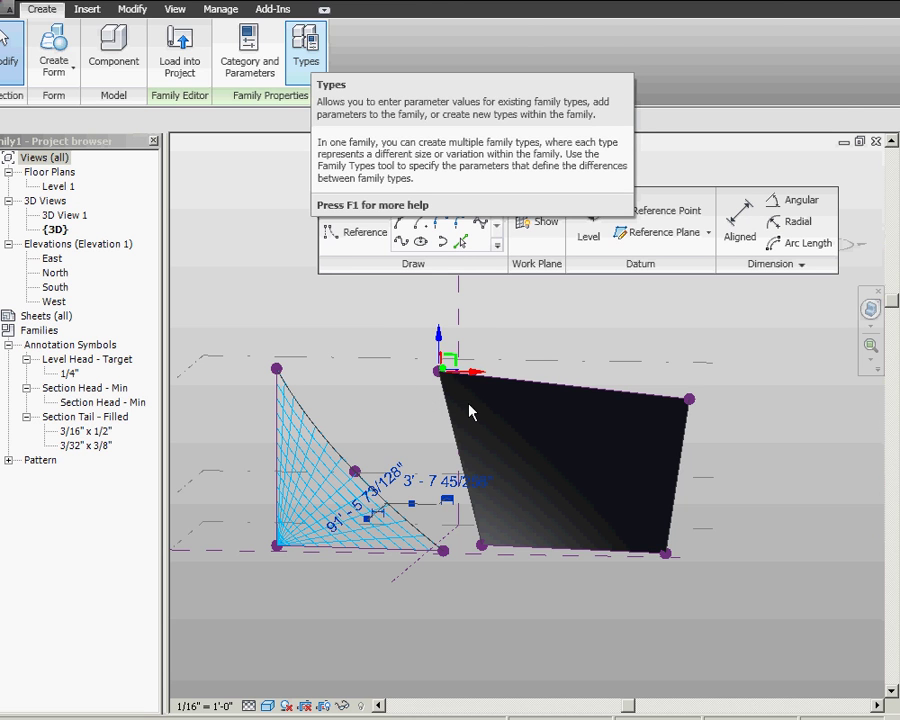
left_click_drag(486, 372, 498, 372)
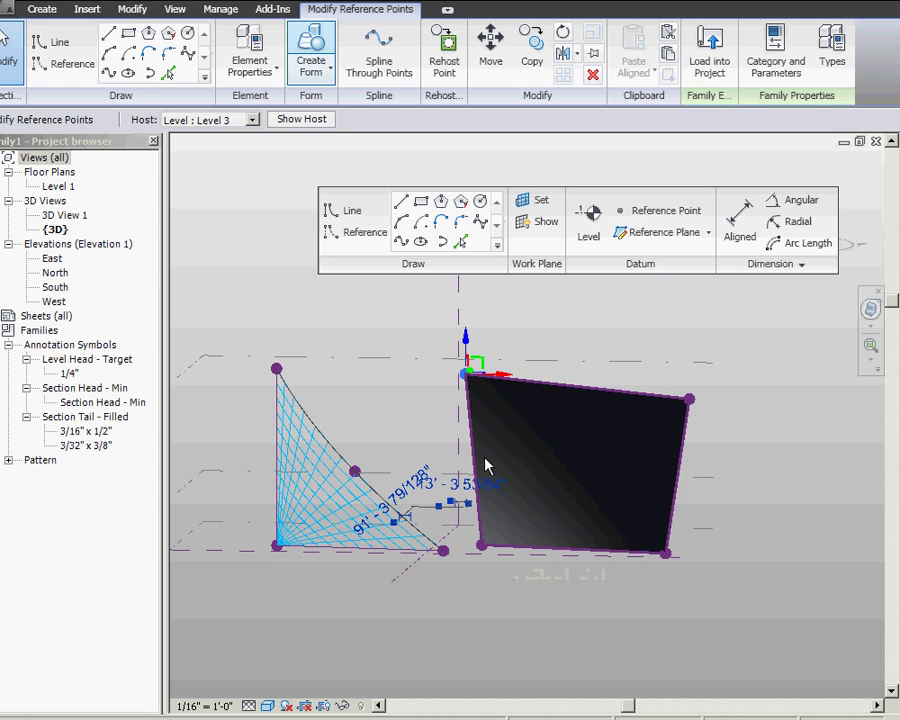
- On the Center (Front/Back) plane, chain two reference-line triangle edges from the dark surface's top-left corner
left_click(535, 327)
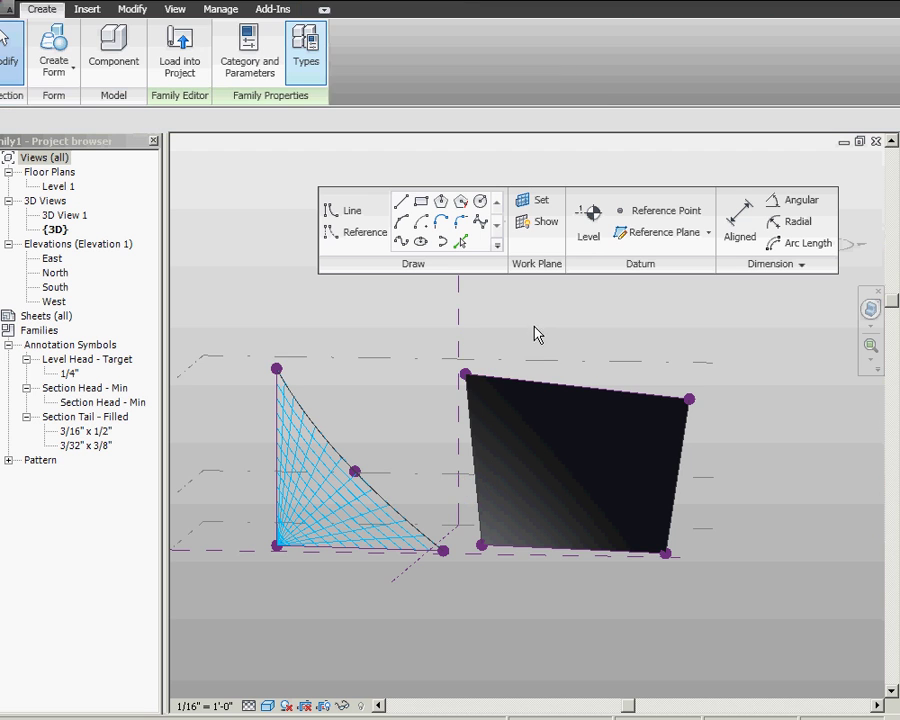
left_click(514, 567)
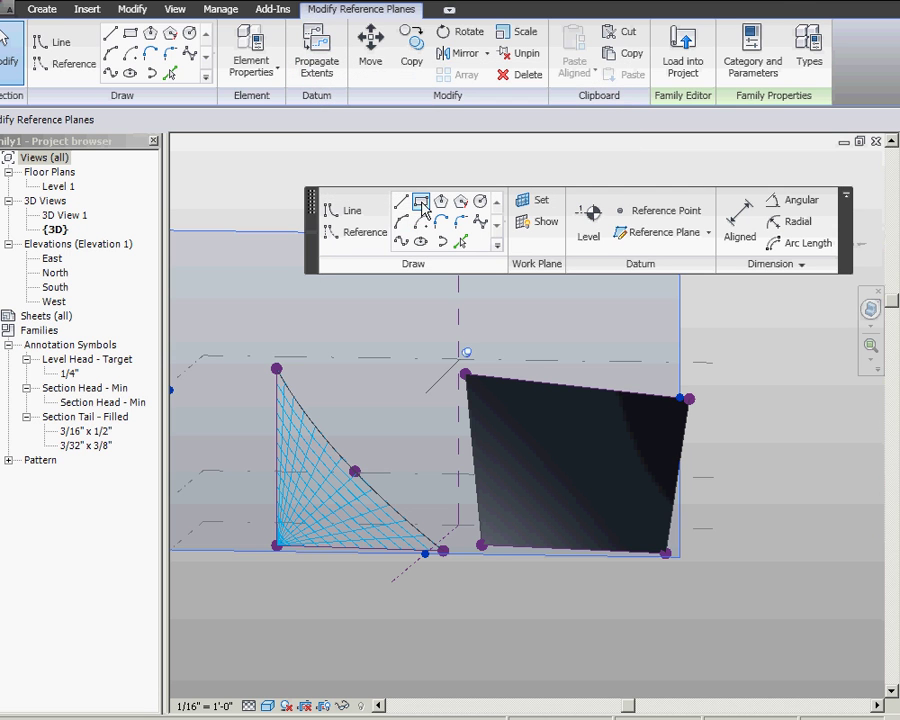
left_click(357, 231)
left_click(403, 204)
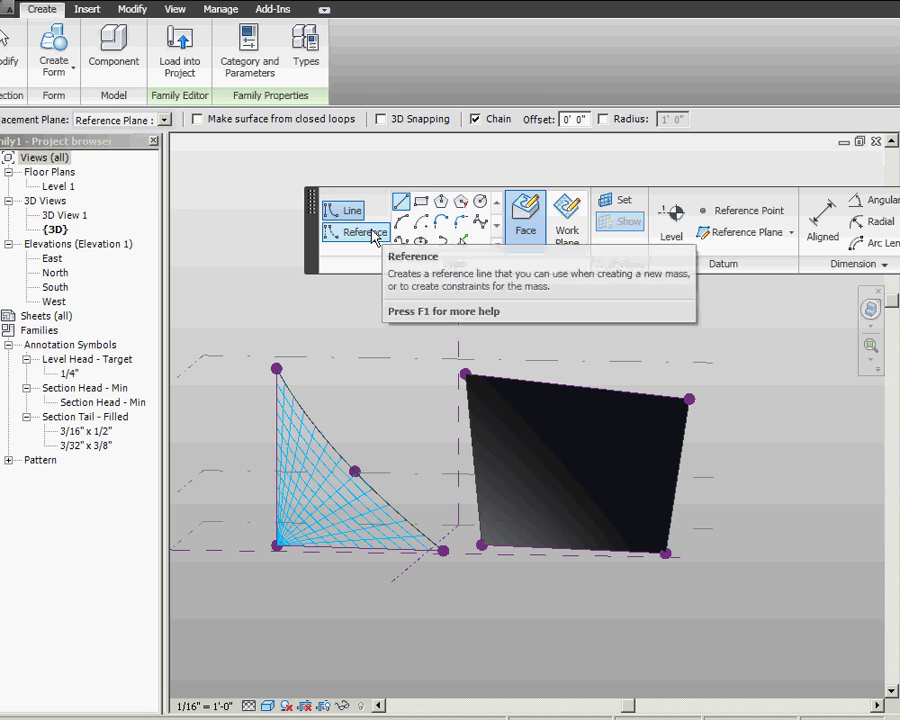
left_click(372, 232)
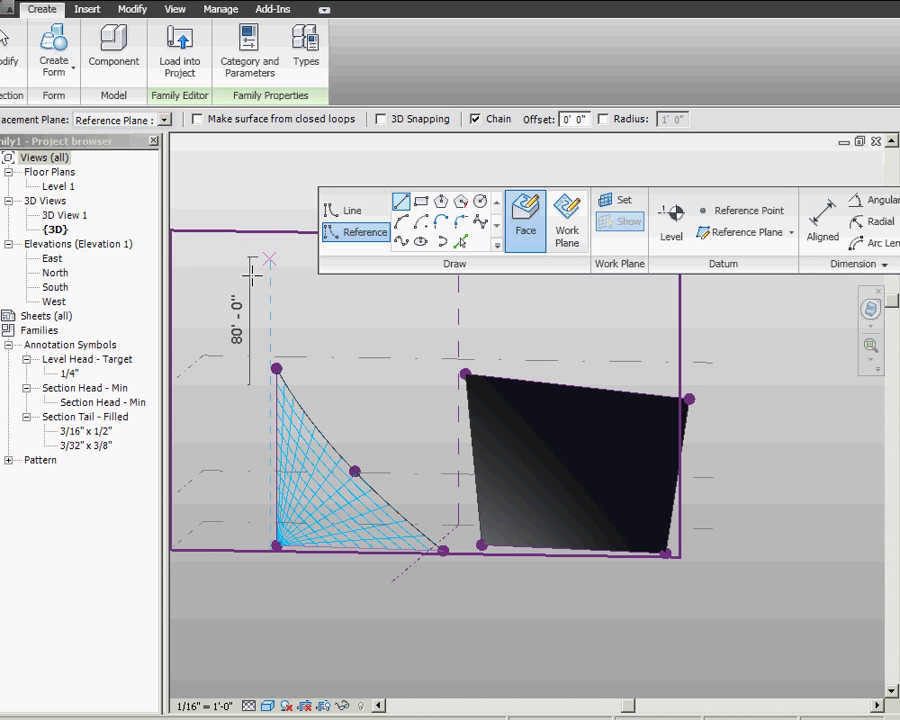
left_click(413, 344)
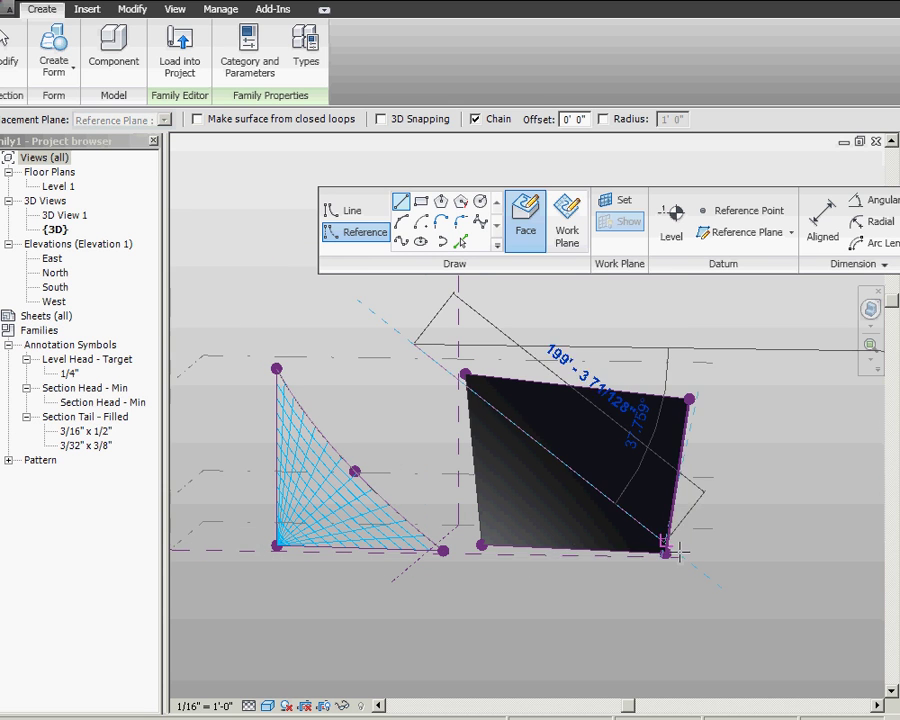
left_click(678, 575)
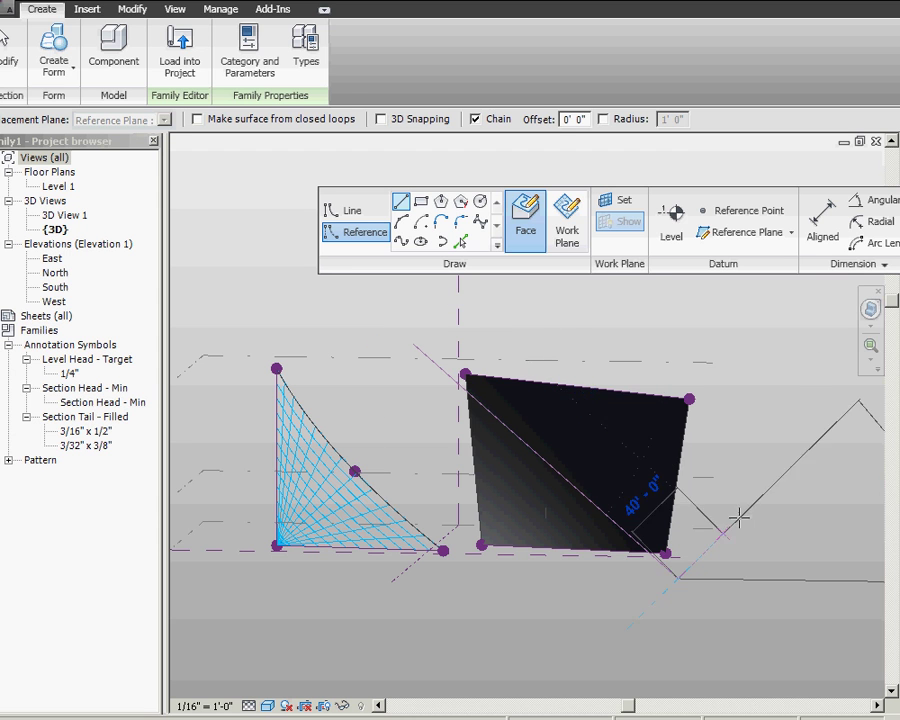
left_click(789, 394)
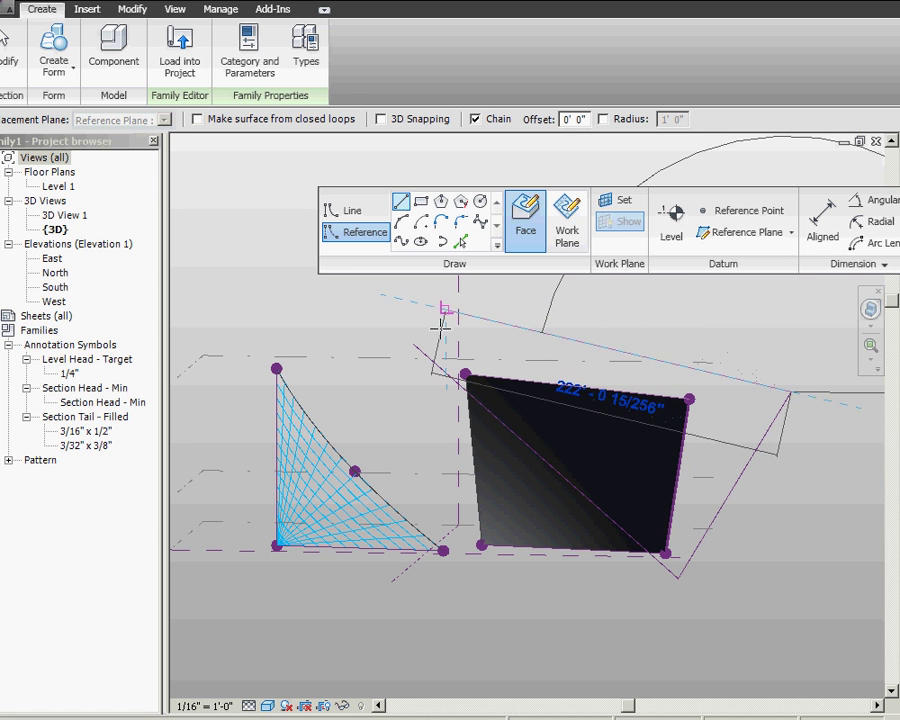
- Close the triangle at its start point and extrude the loop as a void prism form
left_click(413, 344)
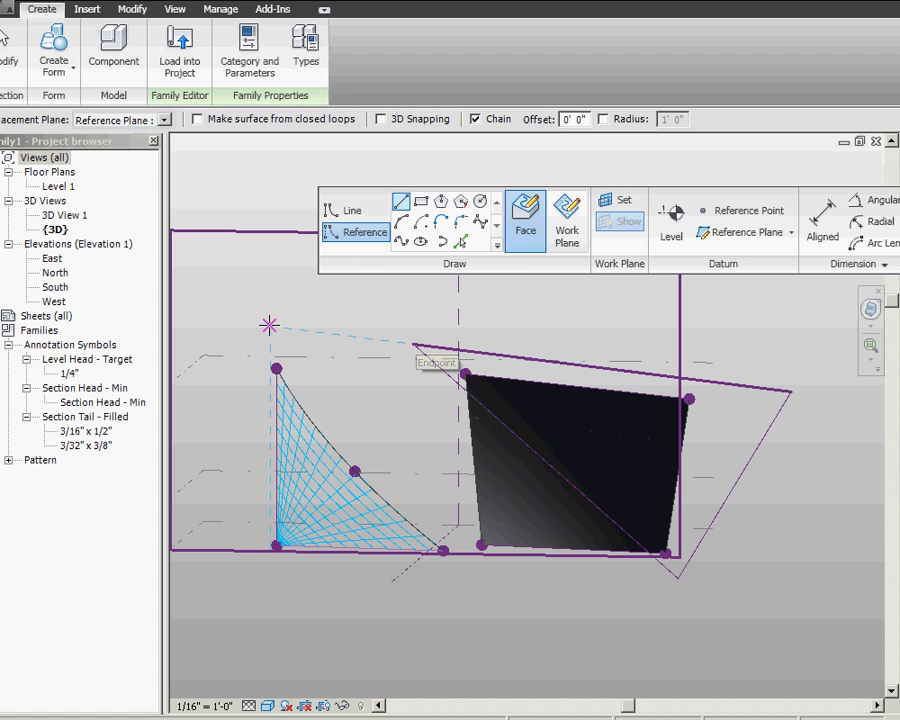
key("Escape")
key("Escape")
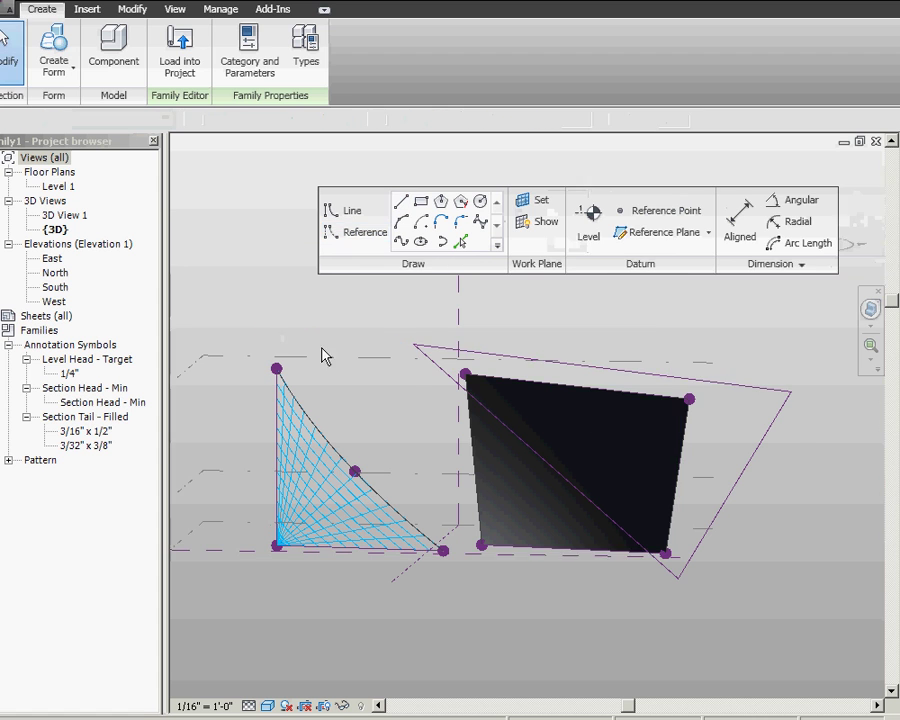
left_click(697, 383)
middle_click_drag(615, 307, 502, 408, "shift")
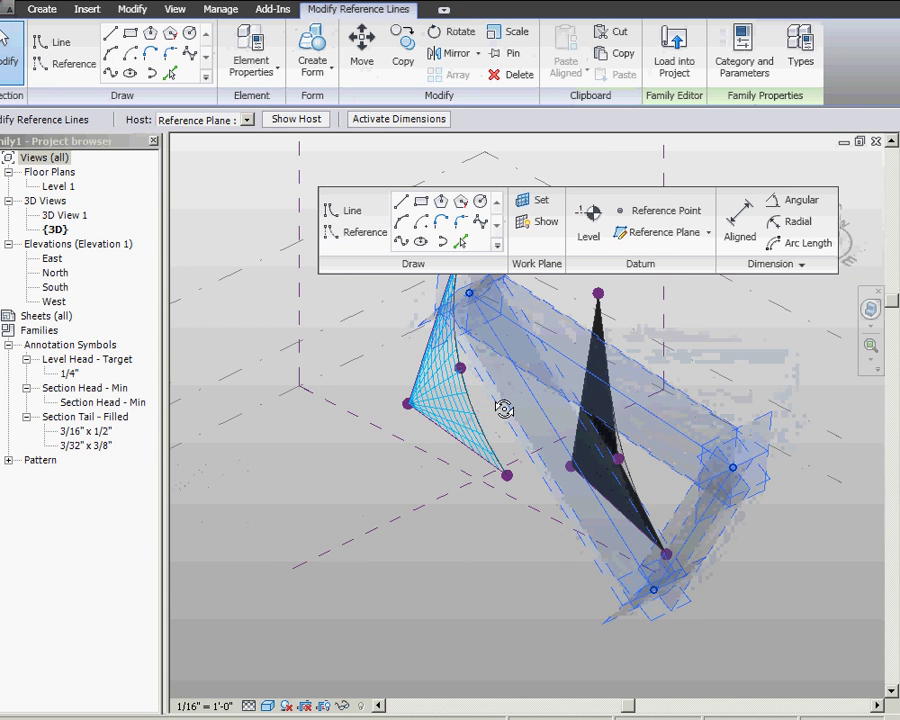
left_click(325, 68)
left_click(334, 142)
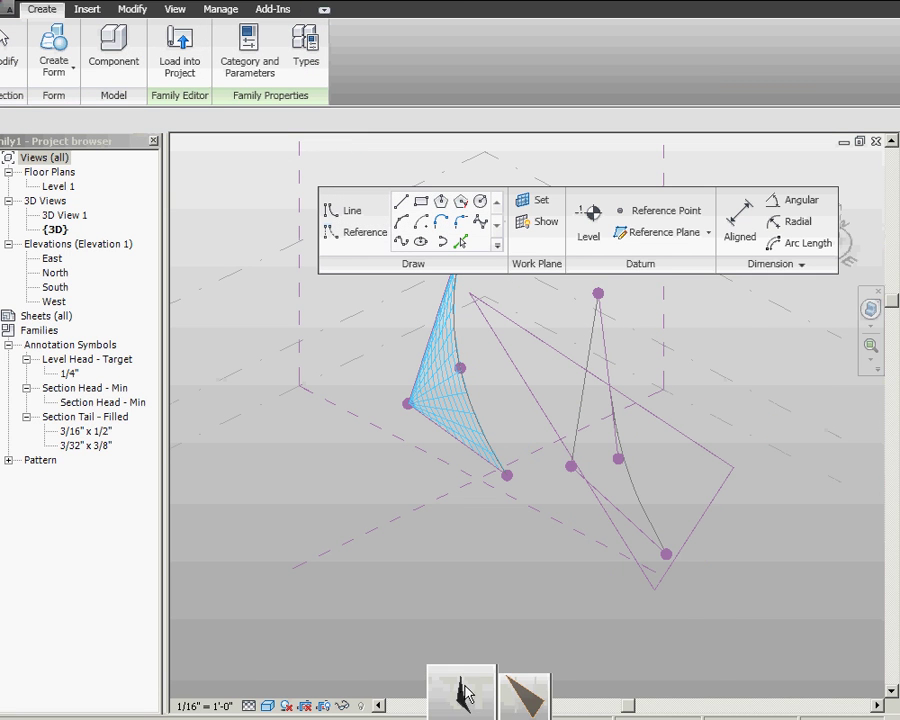
left_click(466, 702)
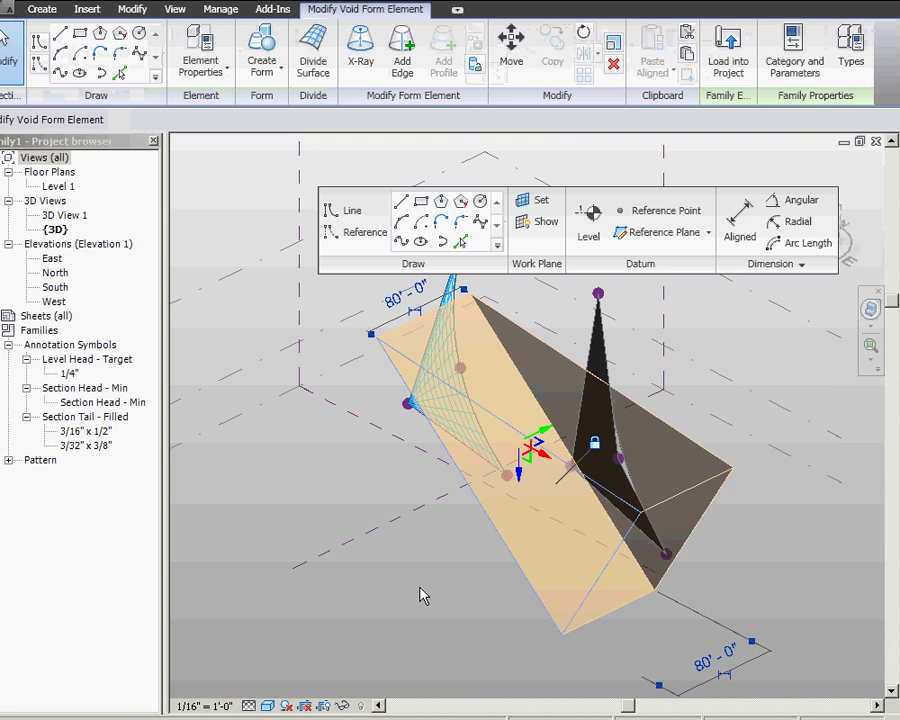
left_click(424, 591)
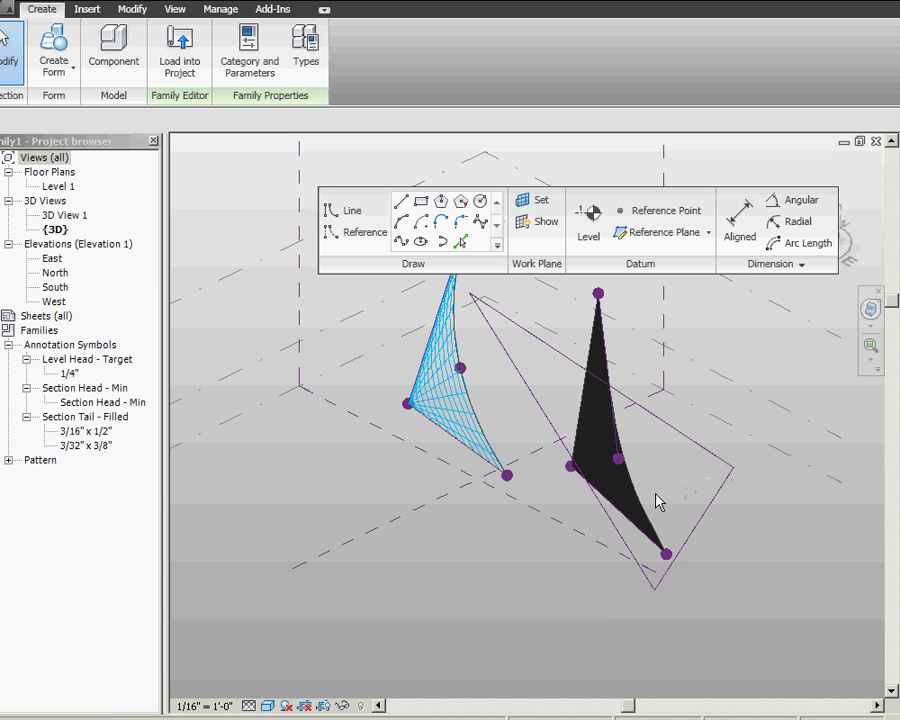
- Pull the triangular void's face outward so it cuts deeper through the black sail form
middle_click_drag(781, 510, 633, 477, "shift")
left_click_drag(560, 630, 372, 510)
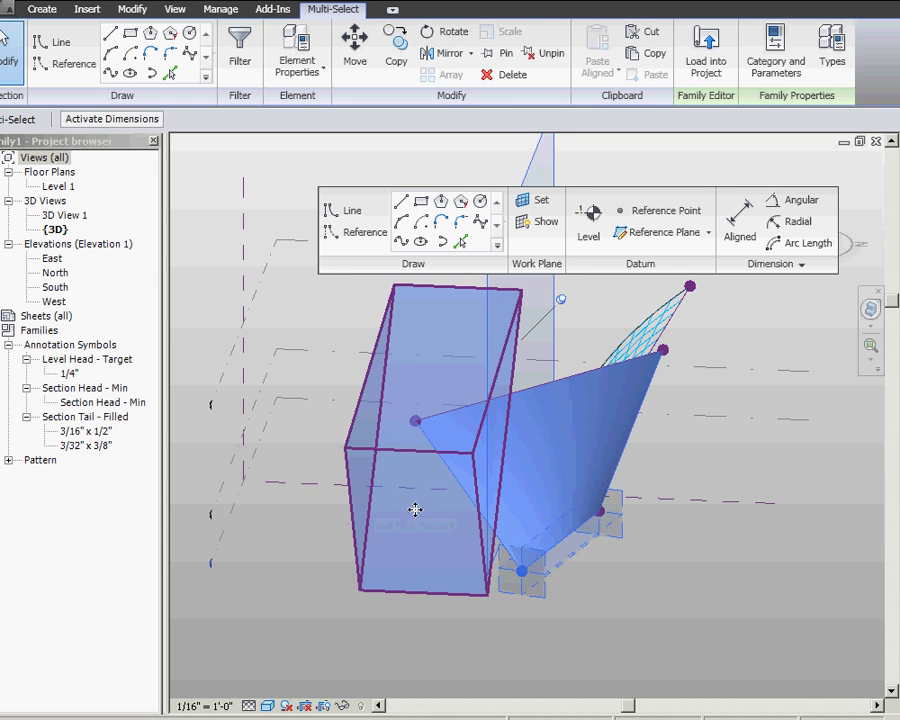
middle_click_drag(445, 521, 506, 364, "shift")
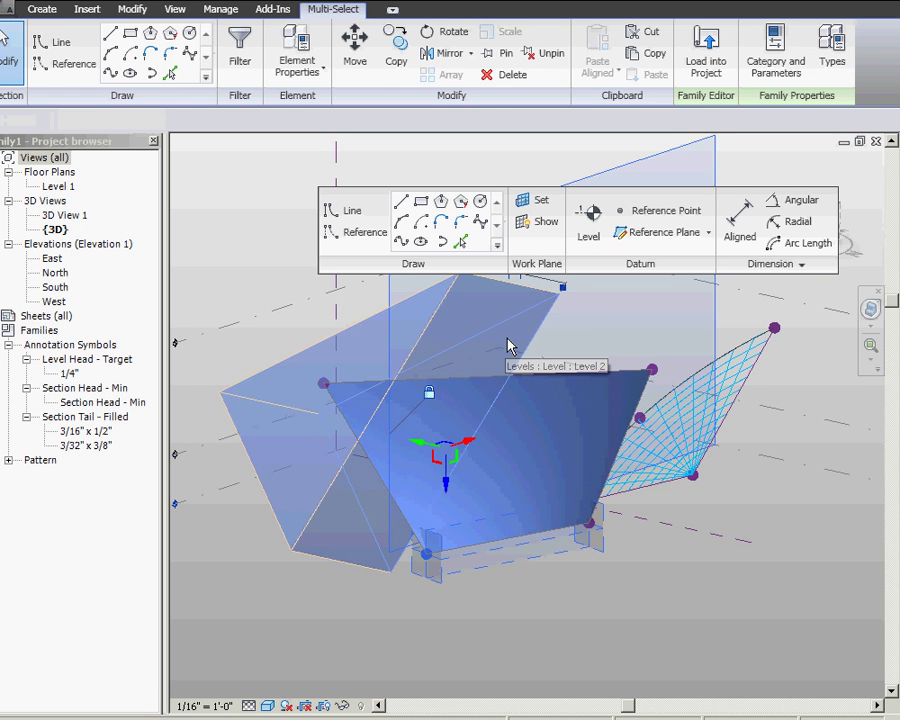
left_click(473, 441)
left_click_drag(420, 449, 596, 551)
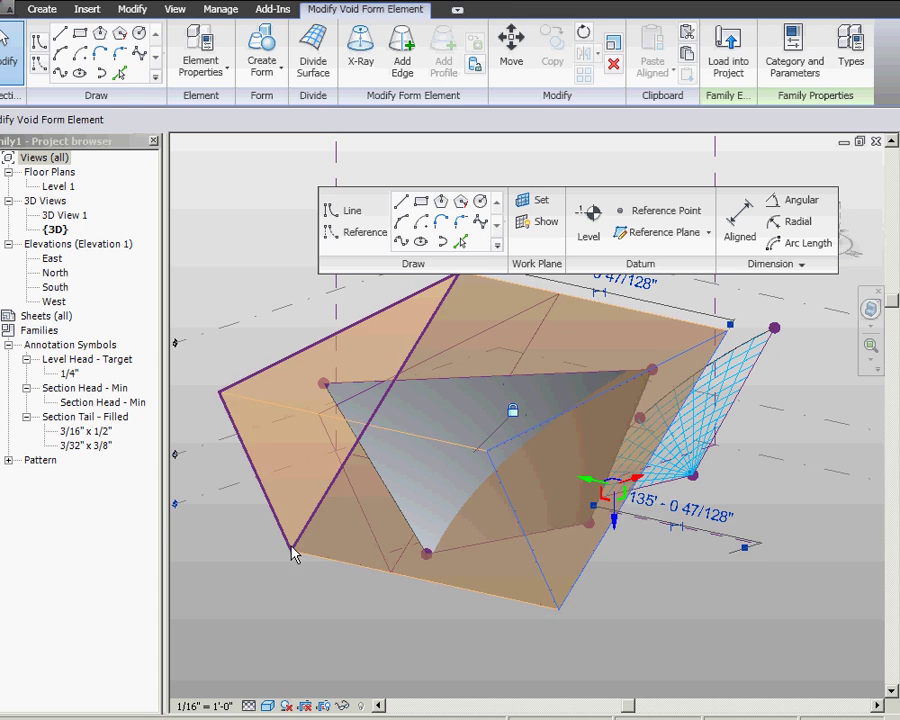
left_click(257, 575)
middle_click_drag(259, 492, 680, 510, "shift")
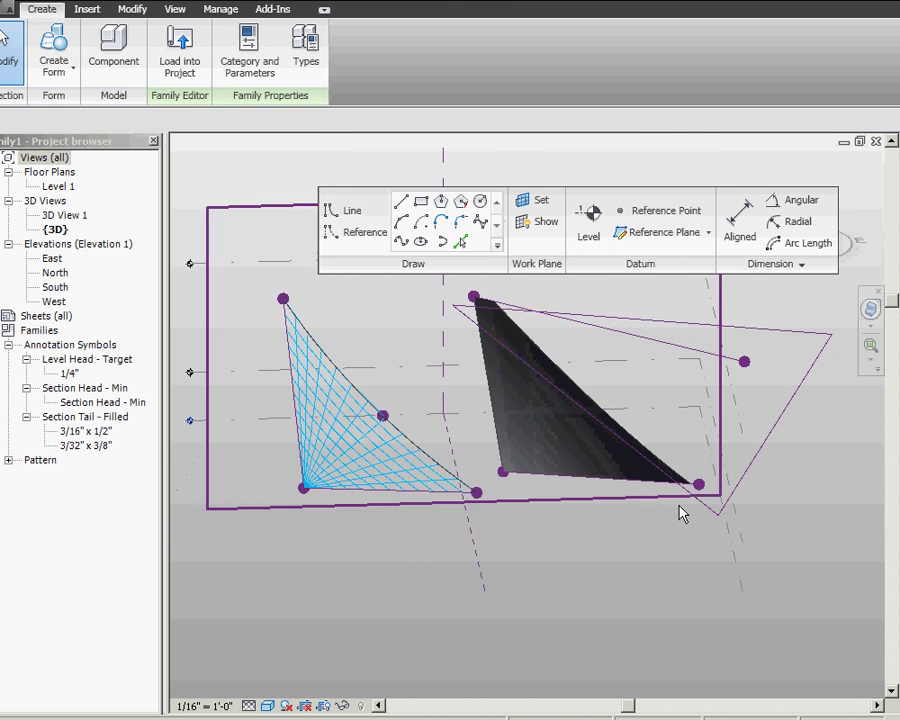
- Rotate the black form's reference lines about their lower endpoint so the sail leans at a new angle
scroll(522, 278, "up", 3)
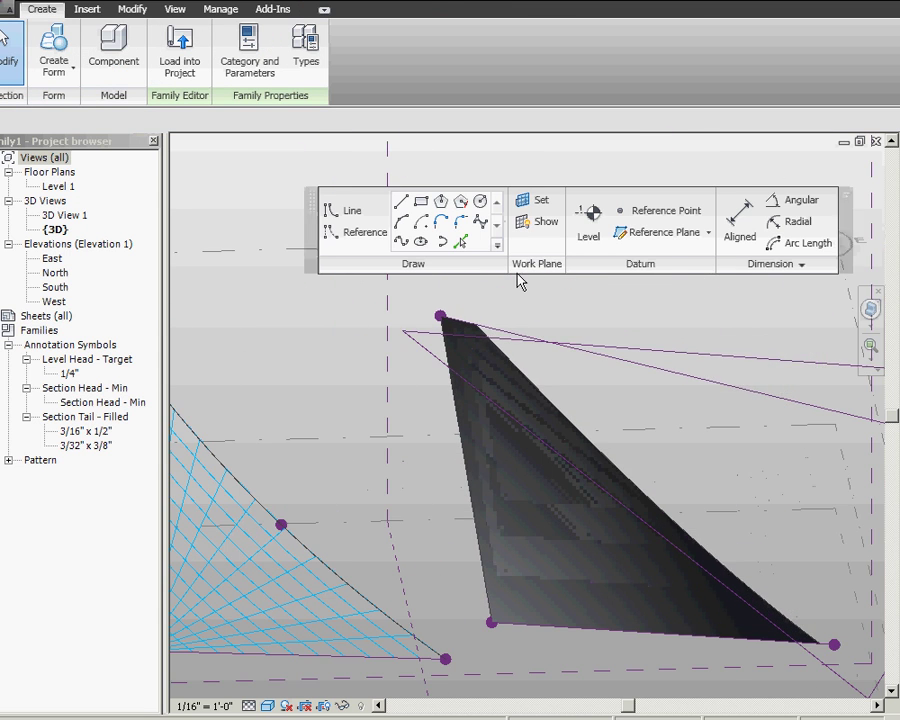
left_click(441, 375)
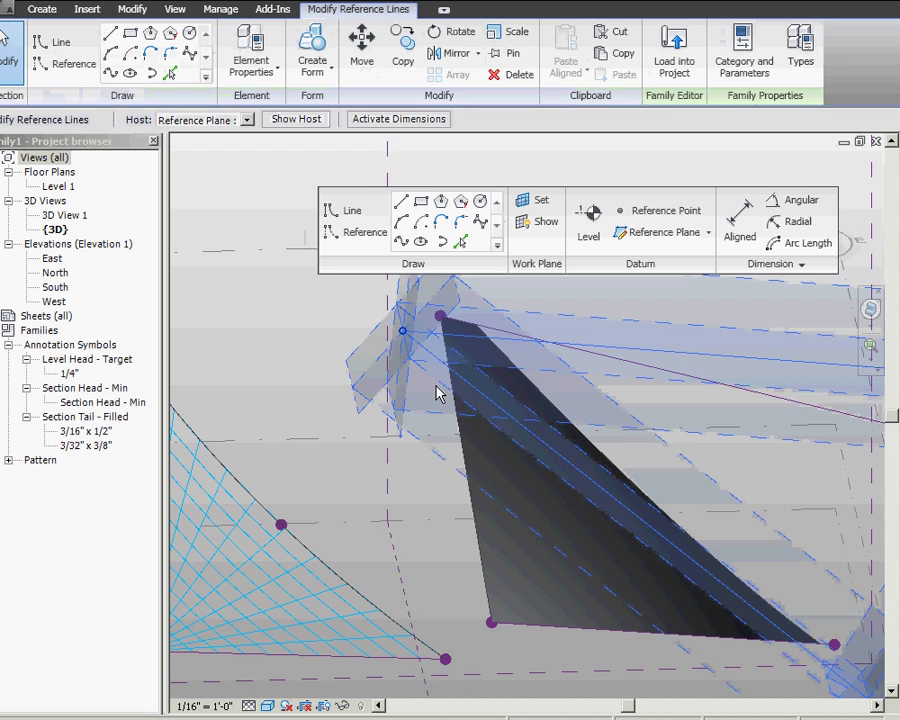
left_click(452, 31)
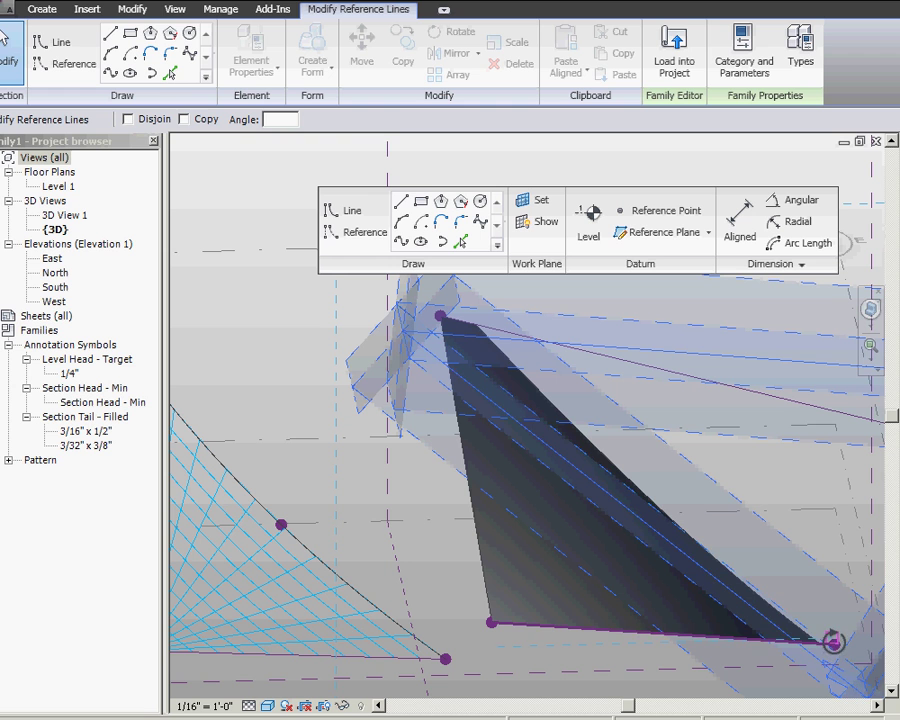
left_click(832, 643)
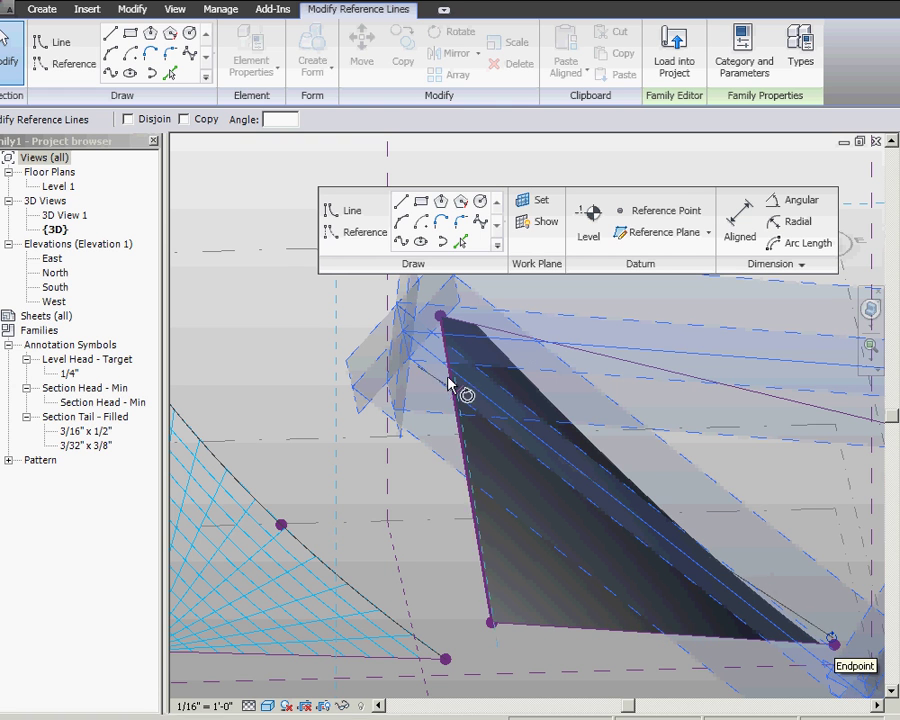
left_click(241, 193)
left_click(254, 222)
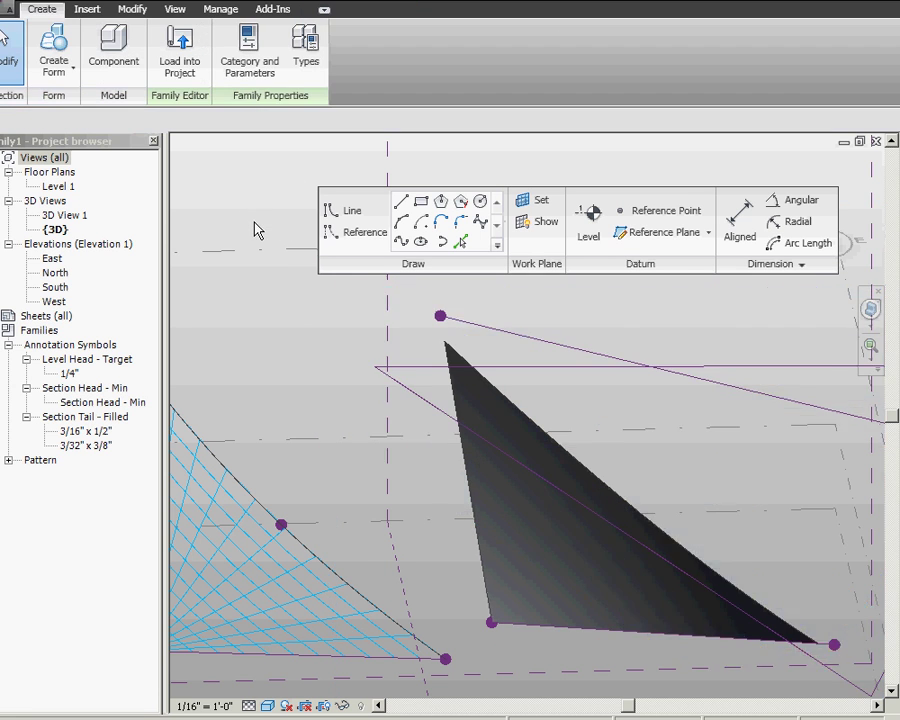
middle_click_drag(256, 228, 450, 346, "shift")
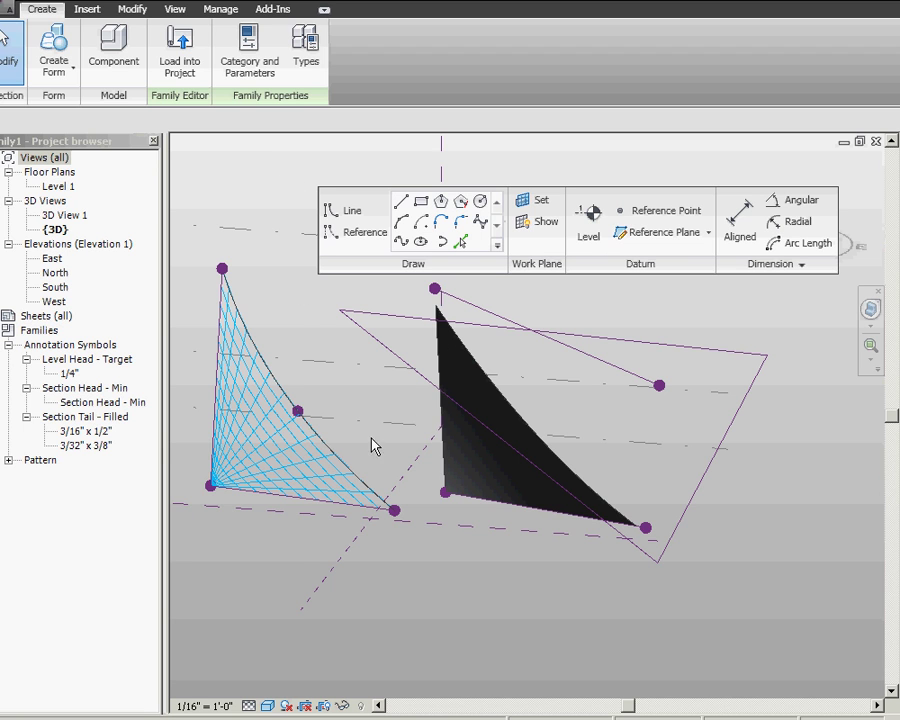
- Divide the black triangular face into a 12 by 12 UV grid and inspect it
left_click(472, 468)
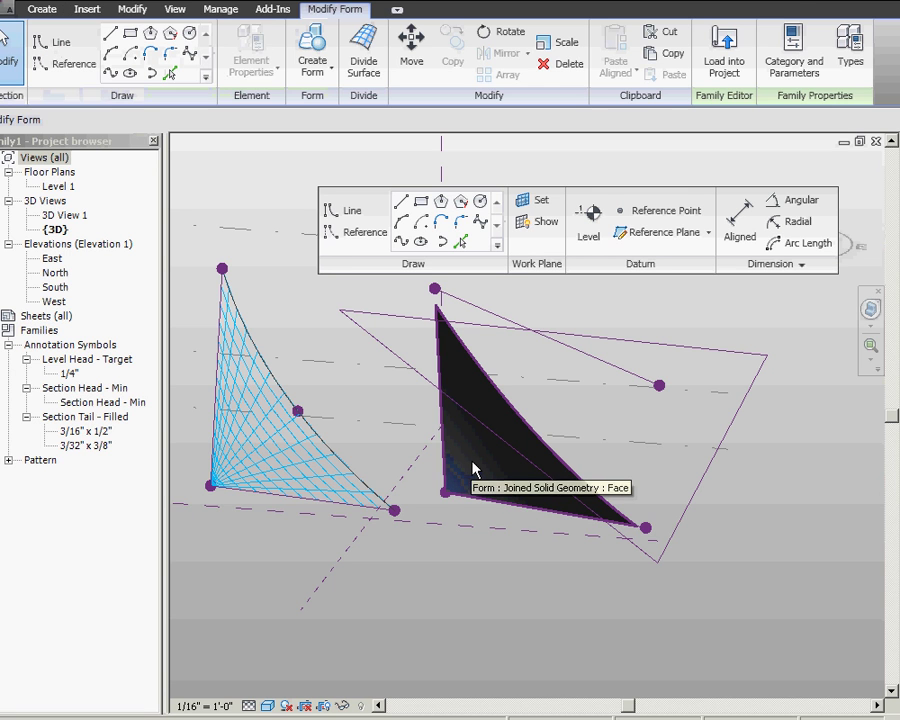
left_click(361, 47)
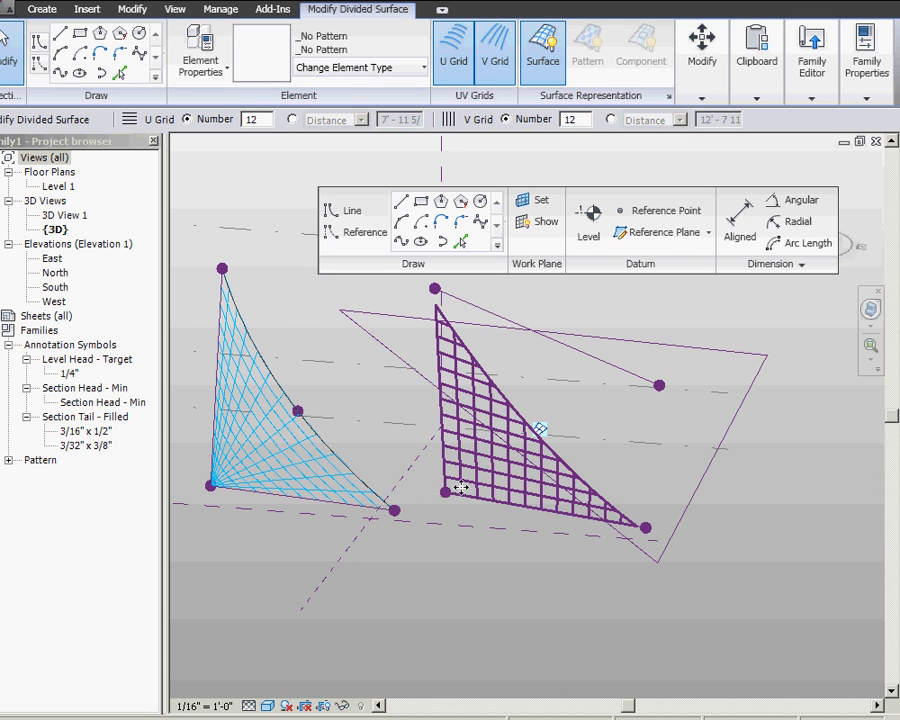
scroll(496, 488, "up", 4)
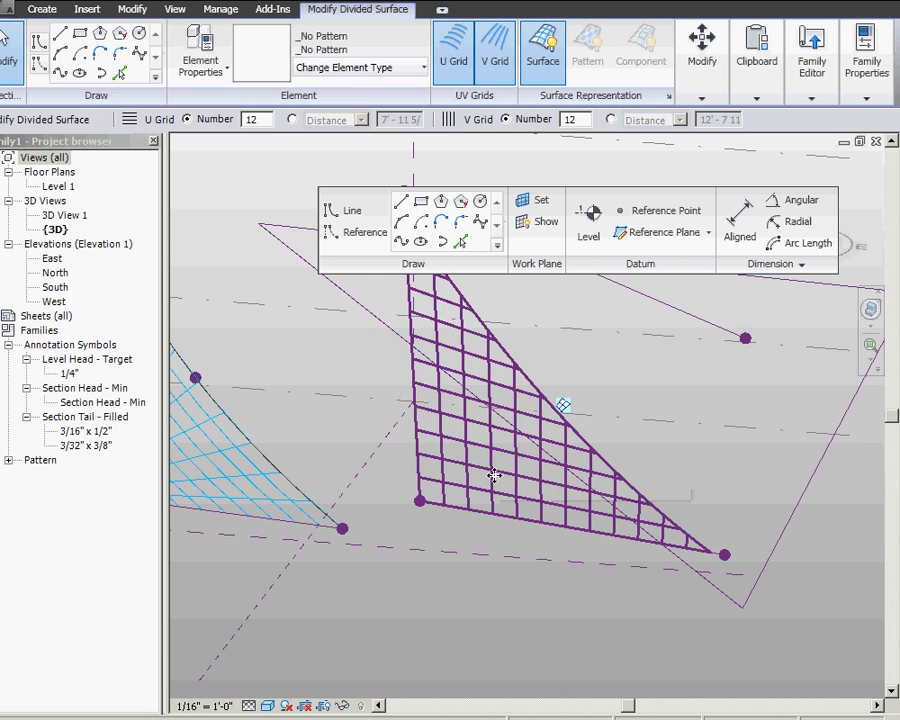
scroll(495, 480, "down", 3)
middle_click_drag(490, 478, 657, 412, "shift")
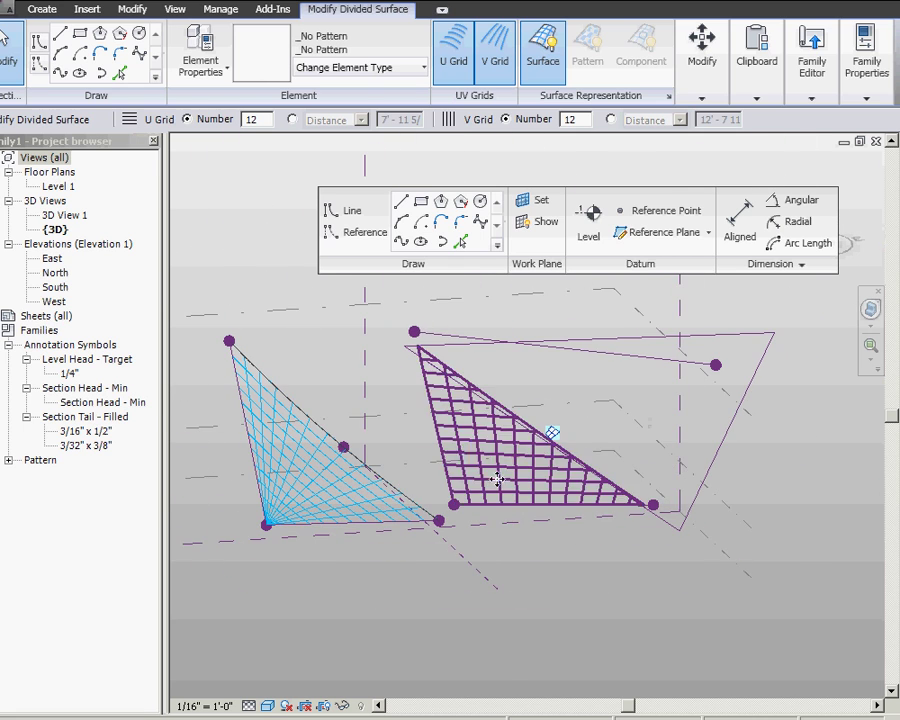
scroll(464, 450, "up", 3)
middle_click_drag(374, 444, 345, 465, "shift")
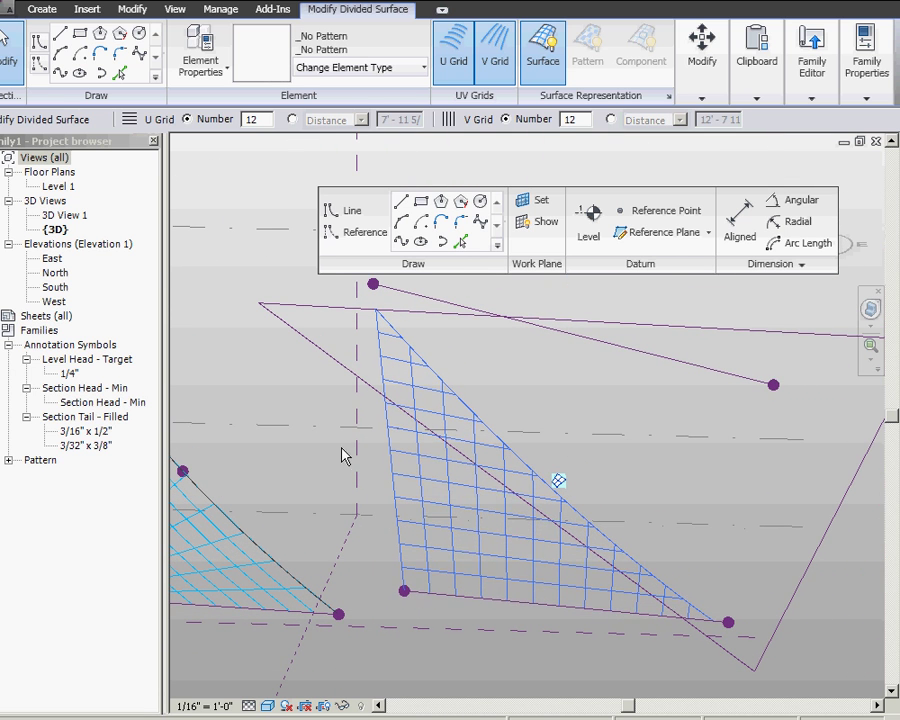
left_click(464, 492)
- Change the divided surface's panel pattern to Rectangle Checkerboard
left_click(418, 68)
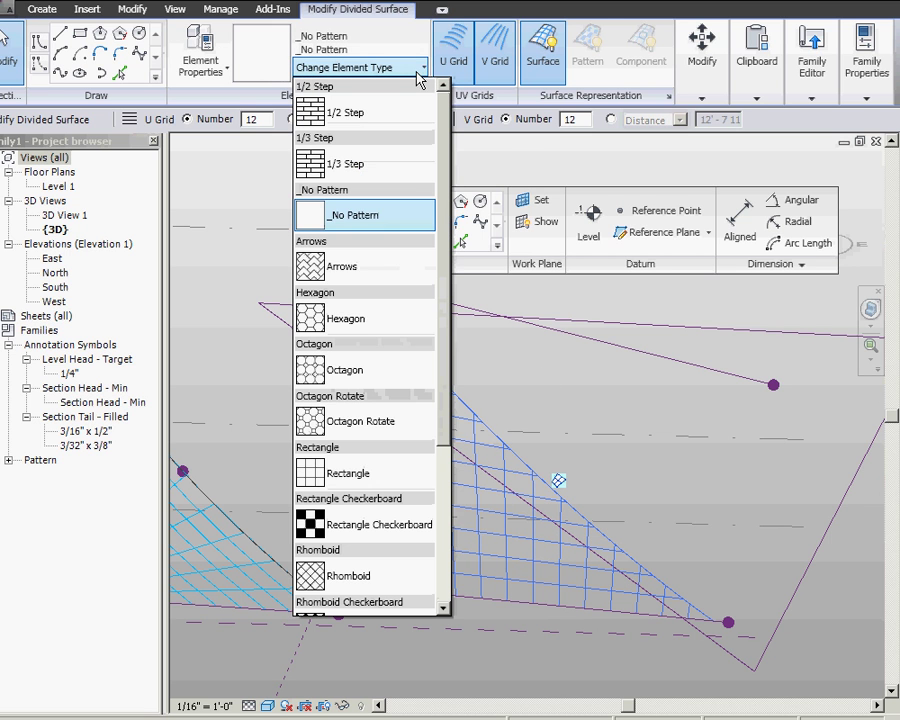
left_click(345, 532)
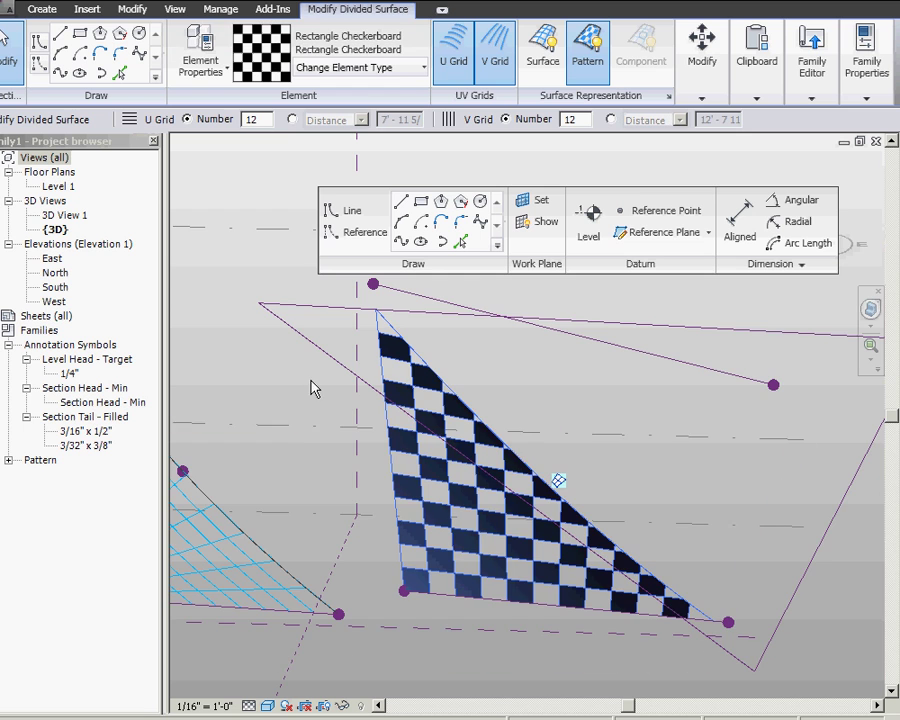
middle_click_drag(315, 388, 400, 362, "shift")
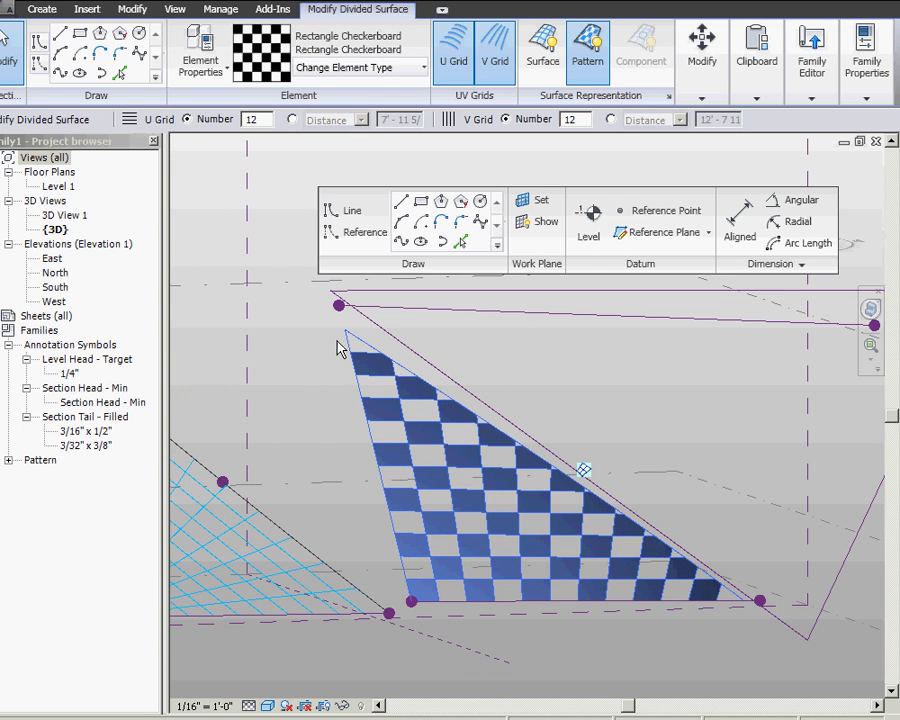
- Select the sail's corner reference points, adjusting the lower corner to straighten one edge
left_click(338, 308)
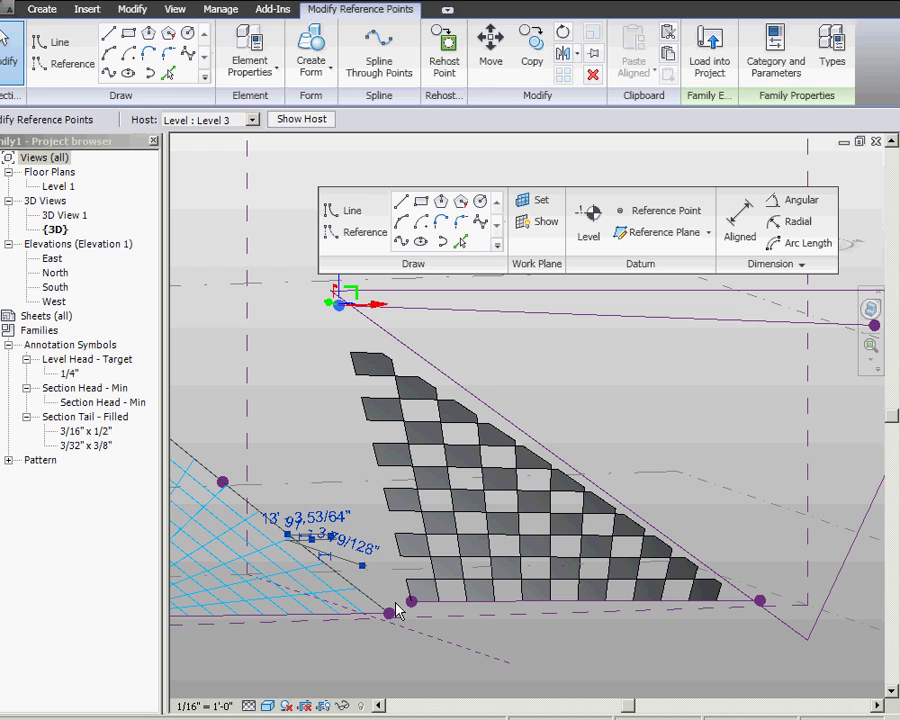
key("Escape")
left_click_drag(446, 617, 372, 578)
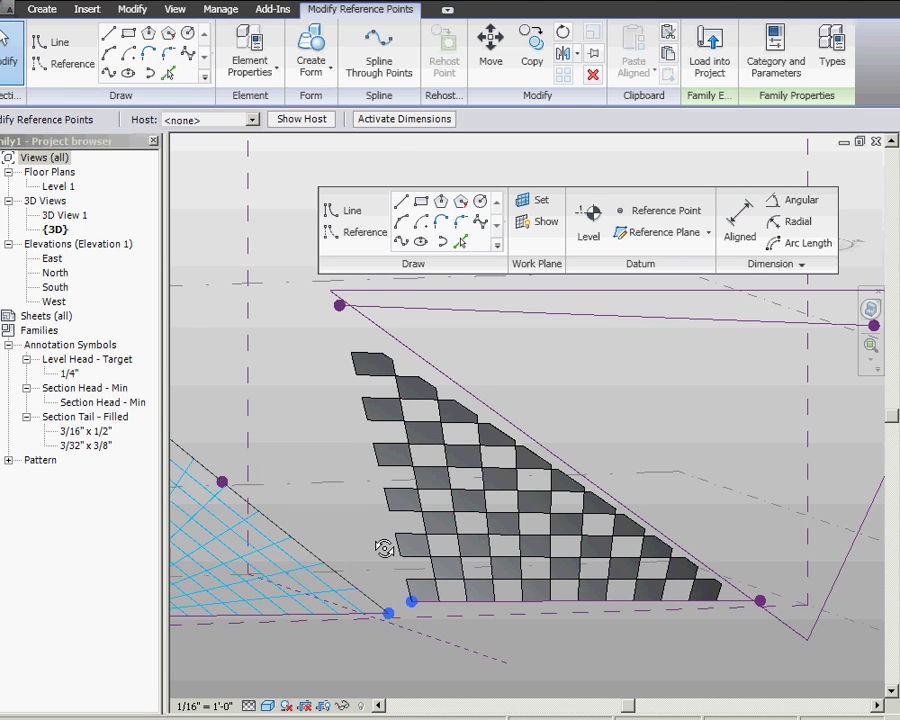
middle_click_drag(384, 544, 296, 544, "shift")
left_click_drag(372, 530, 449, 642)
- Rotate the checkerboard sail's reference lines a further small angle about the lower endpoint
key("Escape")
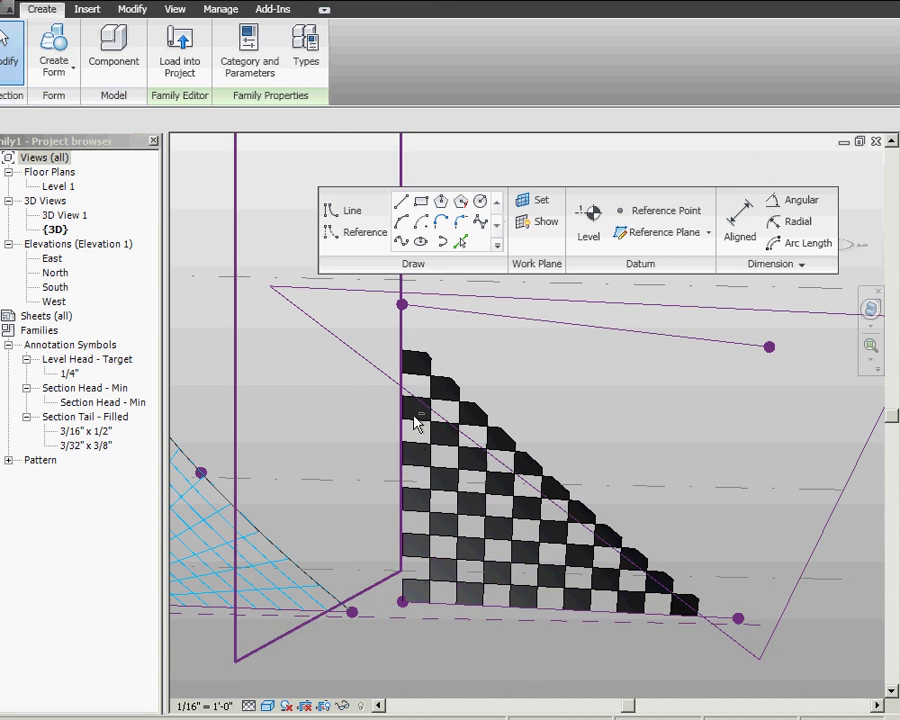
middle_click_drag(416, 420, 577, 428, "shift")
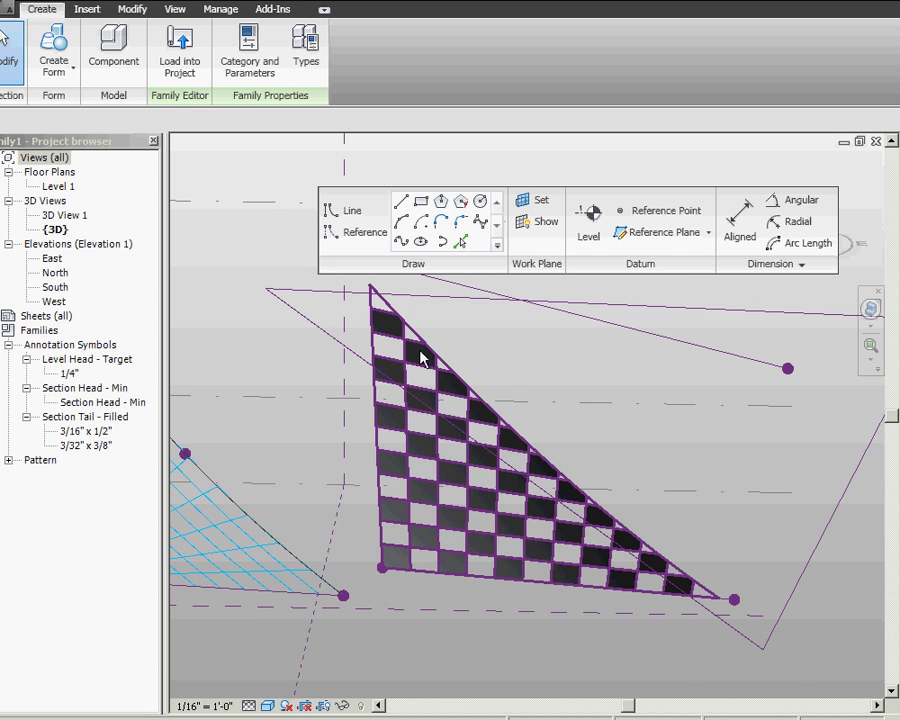
left_click(330, 354)
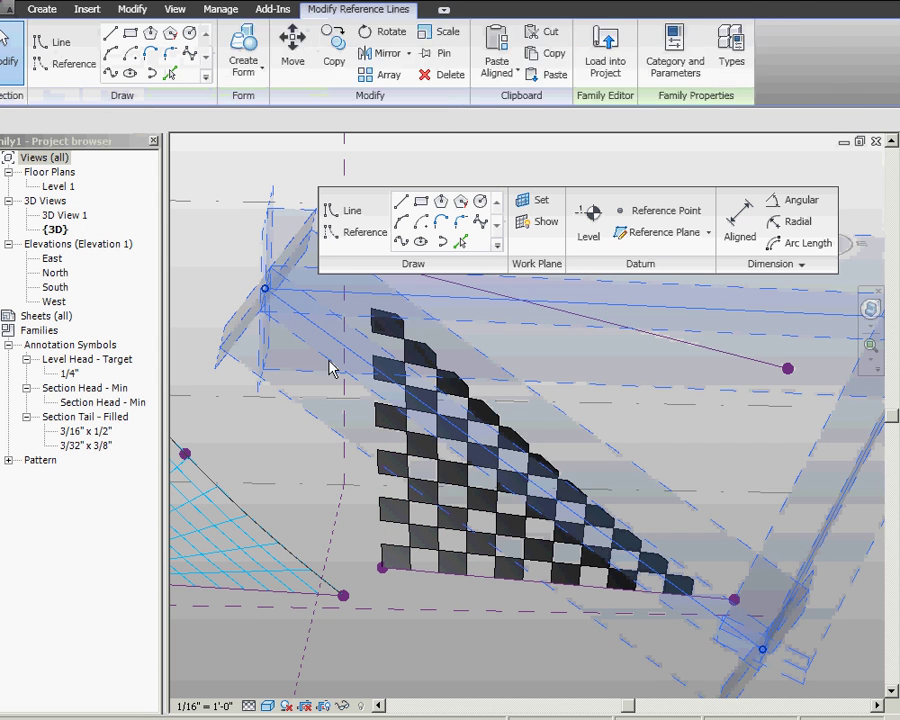
left_click(459, 32)
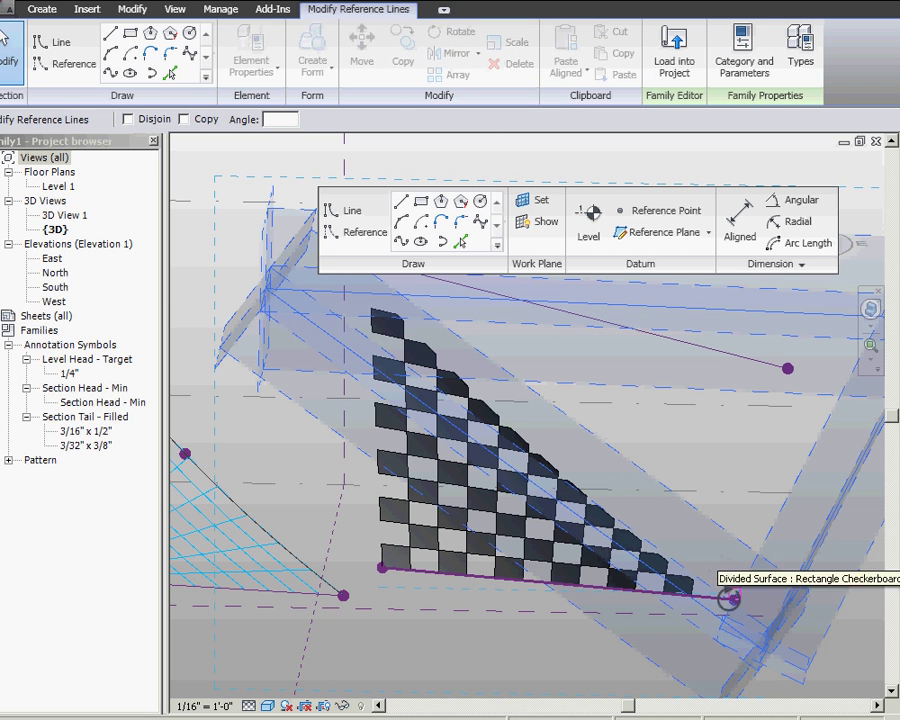
left_click(733, 597)
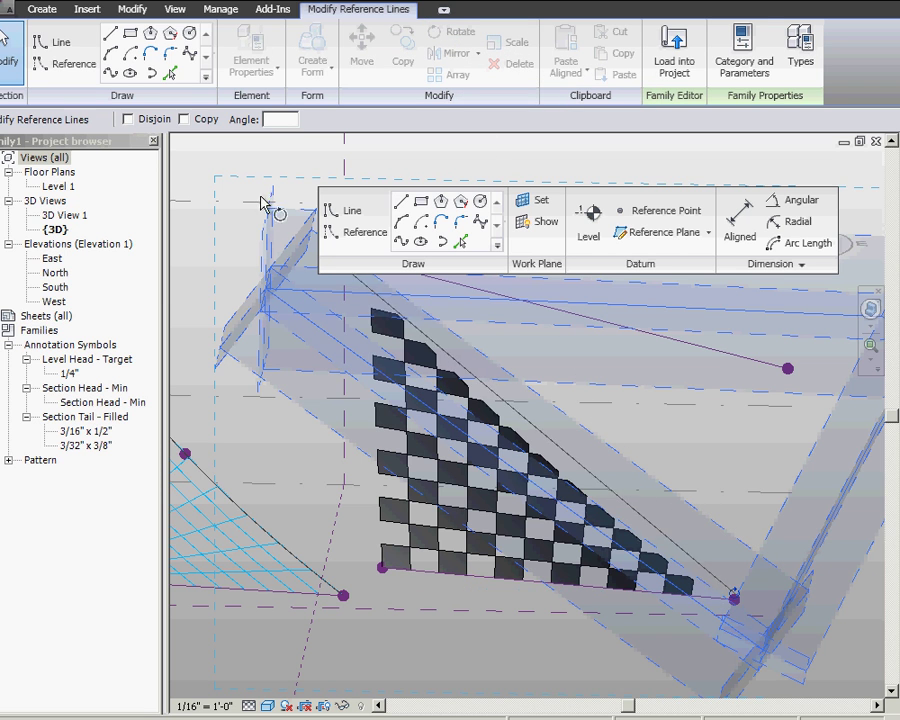
left_click(206, 180)
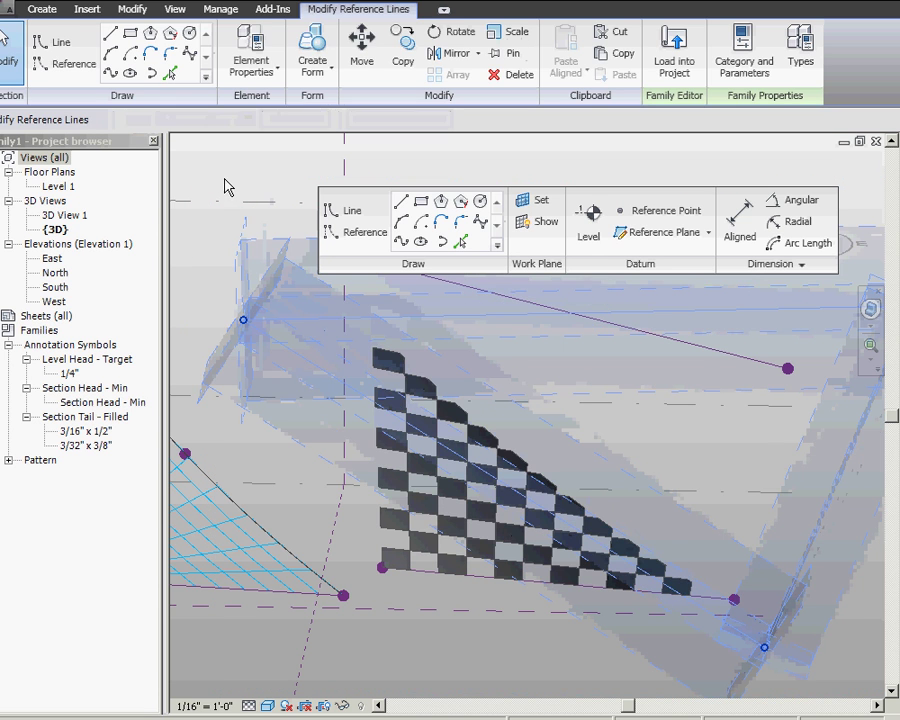
key("Escape")
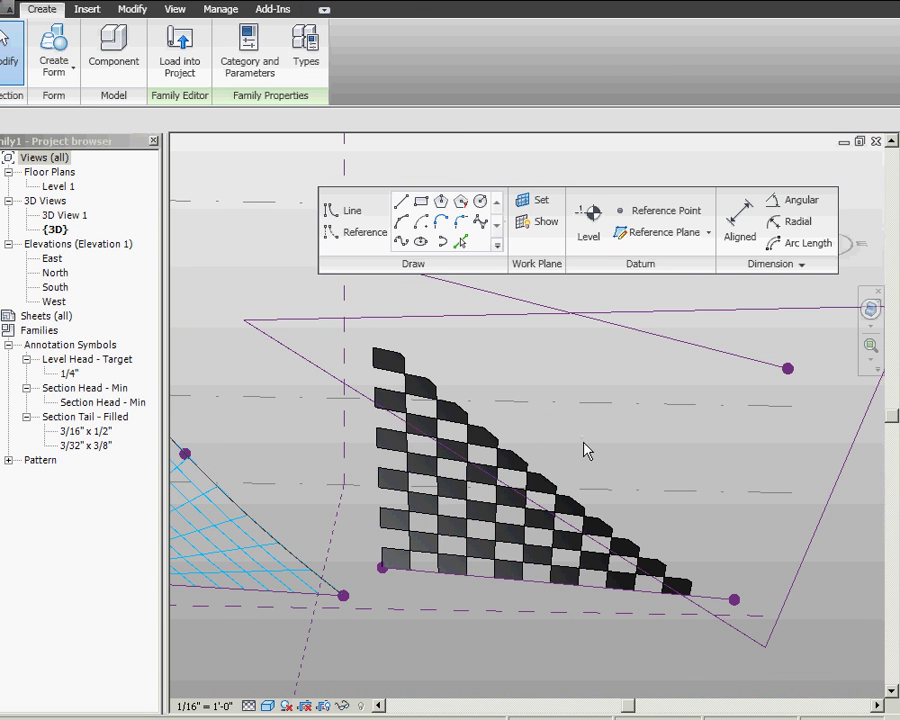